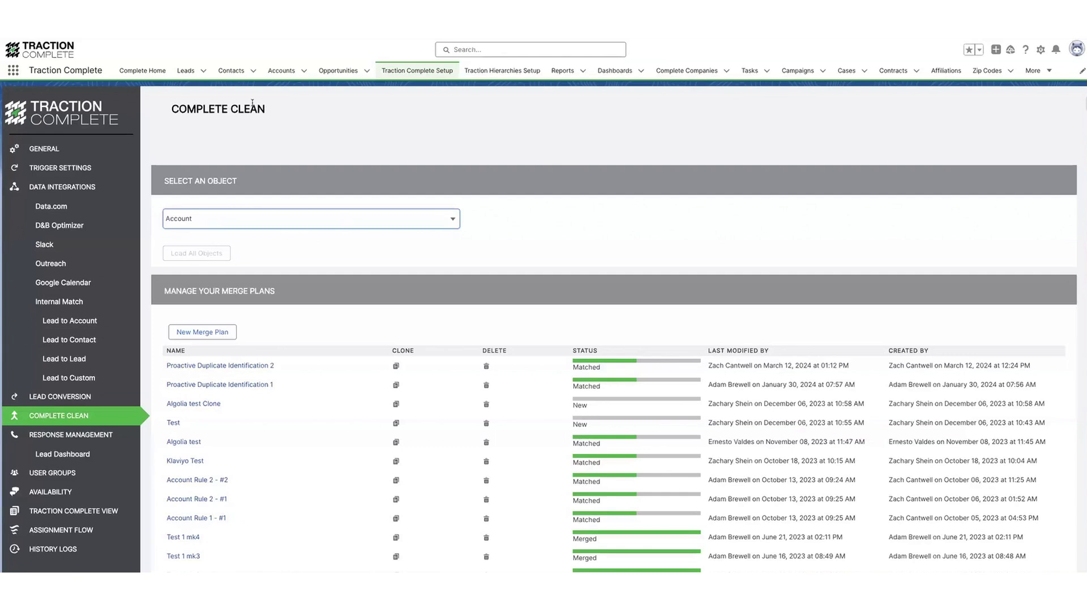
Select Account as the object in Complete Clean and look through its existing merge plans
{"action": "left_click", "coordinate": [284, 111]}
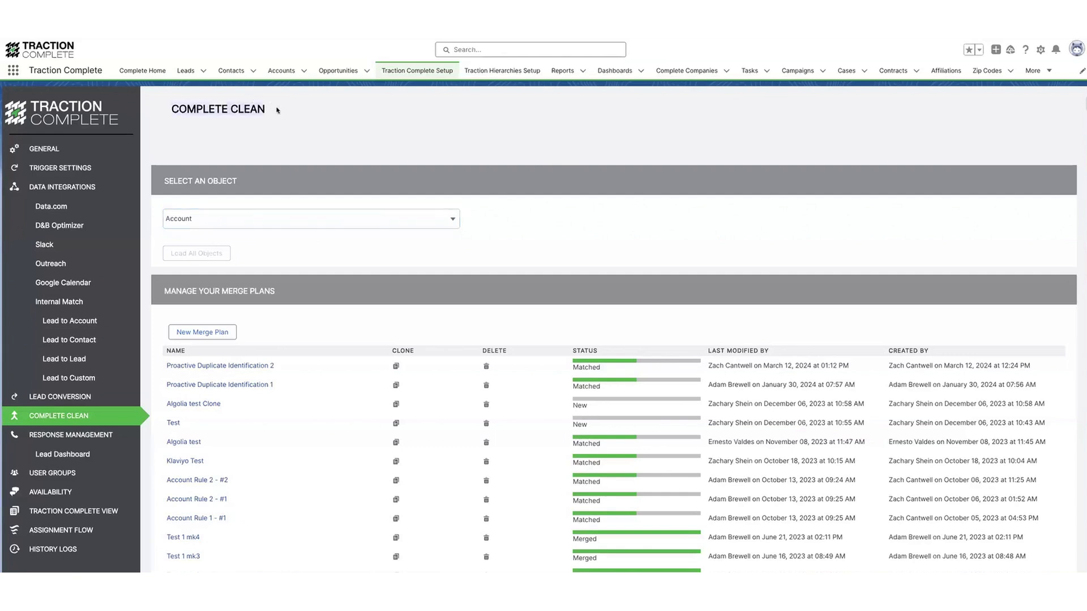
{"action": "scroll", "coordinate": [227, 231], "scroll_direction": "down", "scroll_amount": 1}
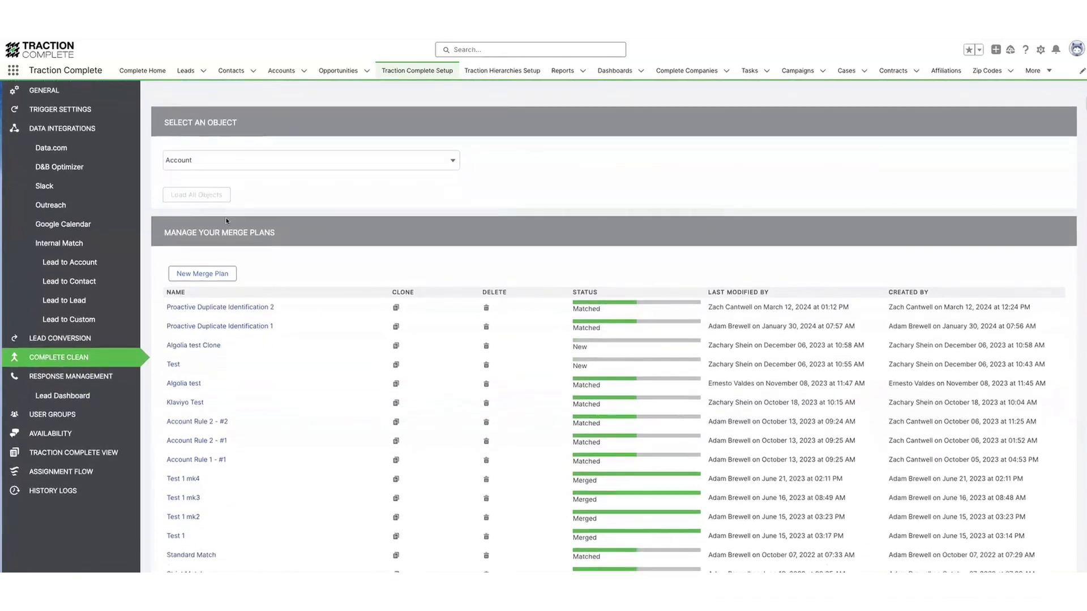
{"action": "left_click", "coordinate": [241, 163]}
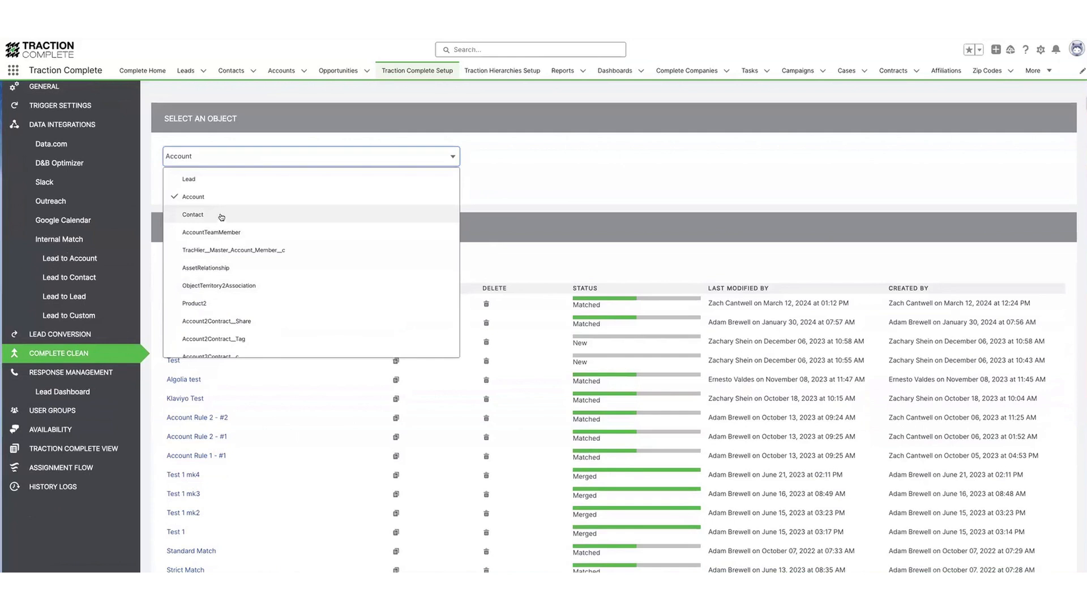
{"action": "left_click", "coordinate": [235, 200]}
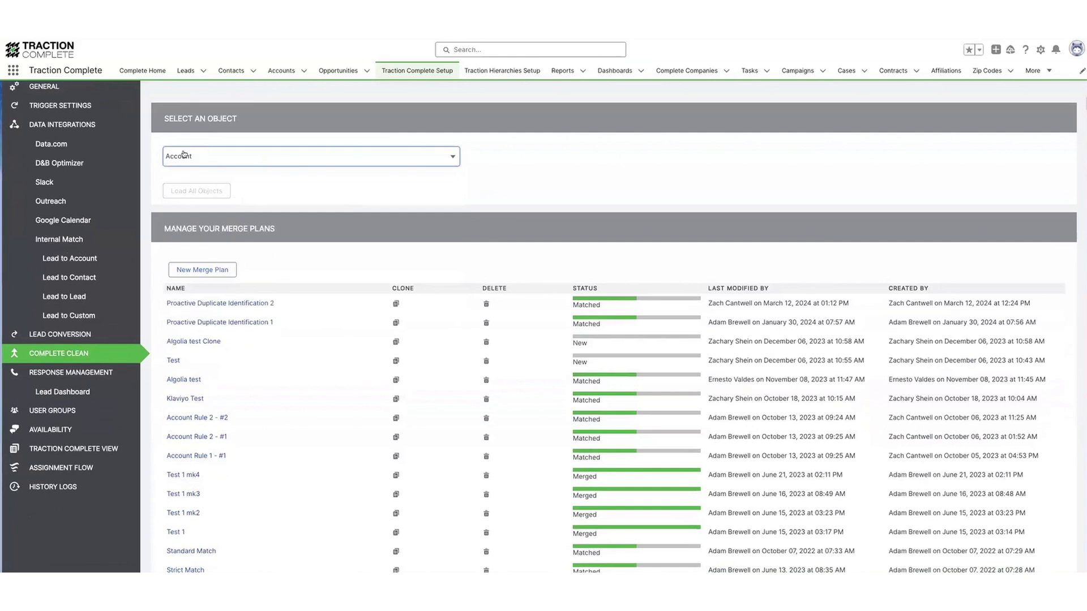
{"action": "scroll", "coordinate": [300, 223], "scroll_direction": "down", "scroll_amount": 2}
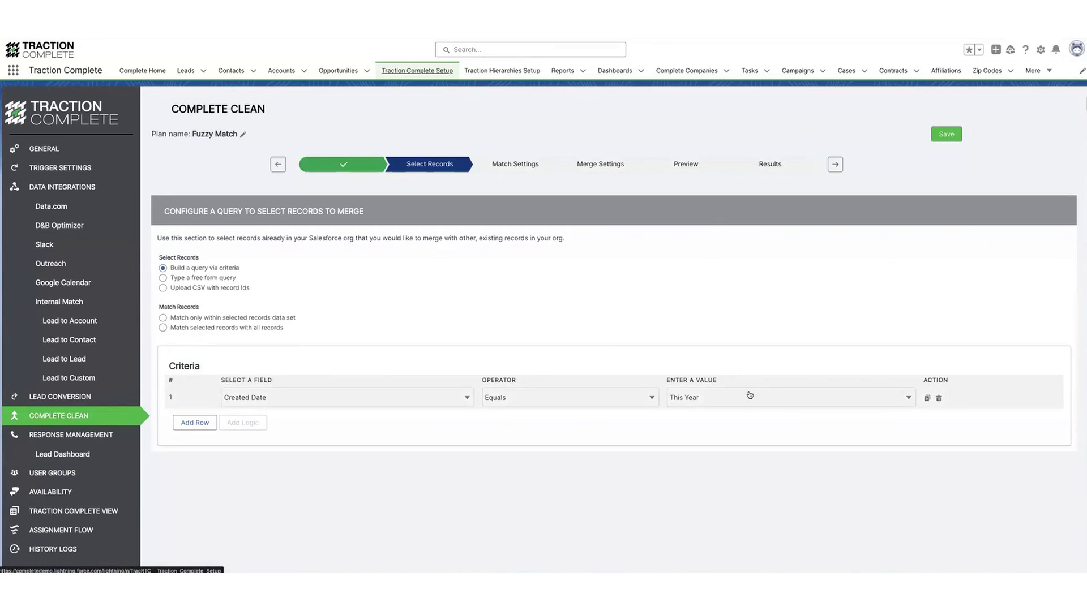
Check the free form query and CSV record options, return to building a query via criteria, and continue to Match Settings
{"action": "left_click", "coordinate": [226, 278]}
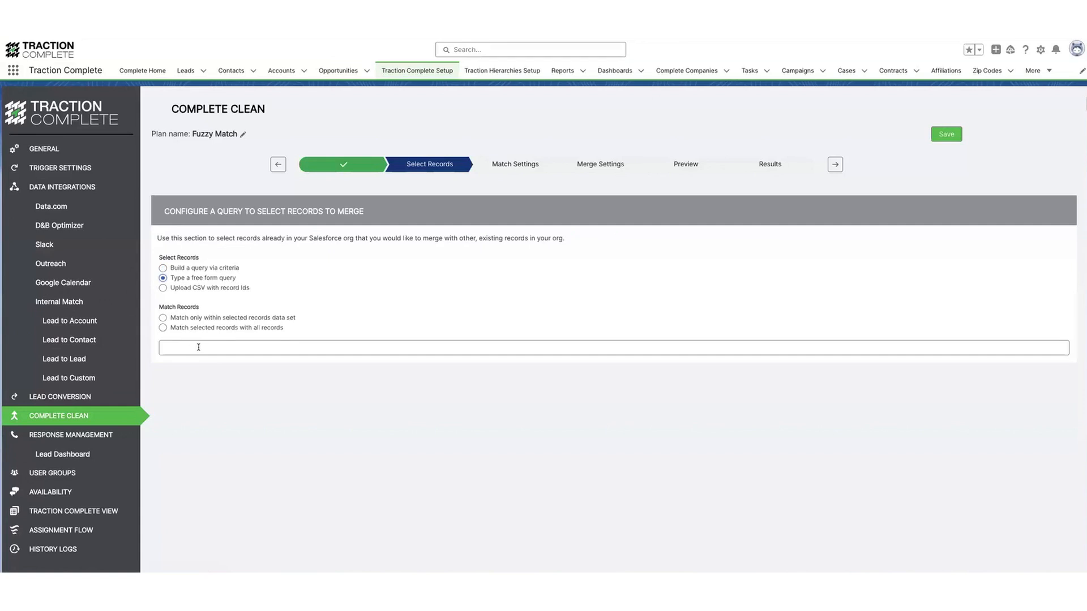
{"action": "left_click", "coordinate": [215, 288]}
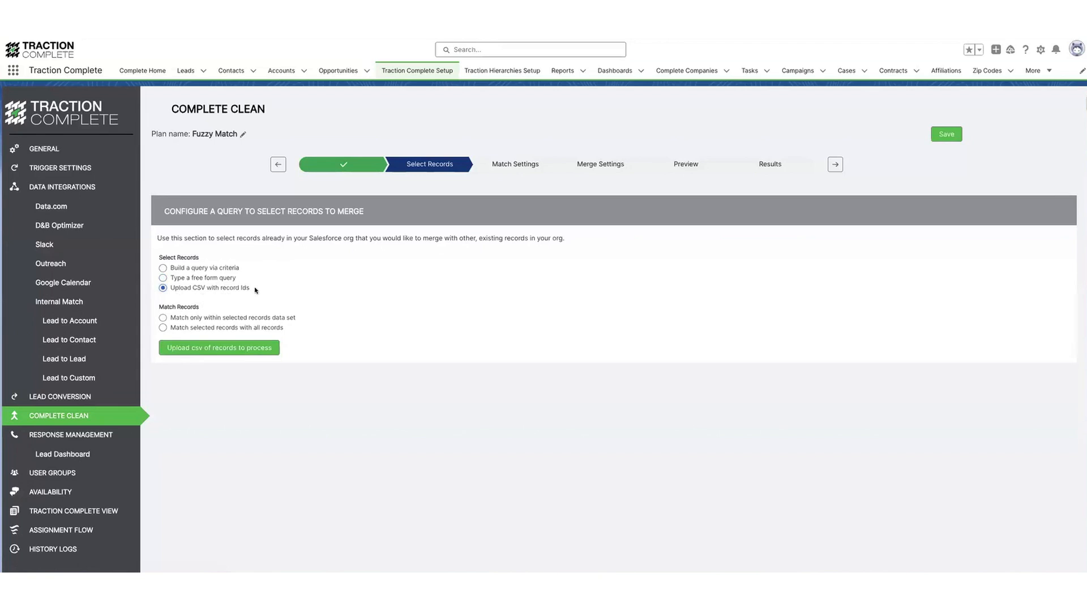
{"action": "left_click", "coordinate": [178, 271]}
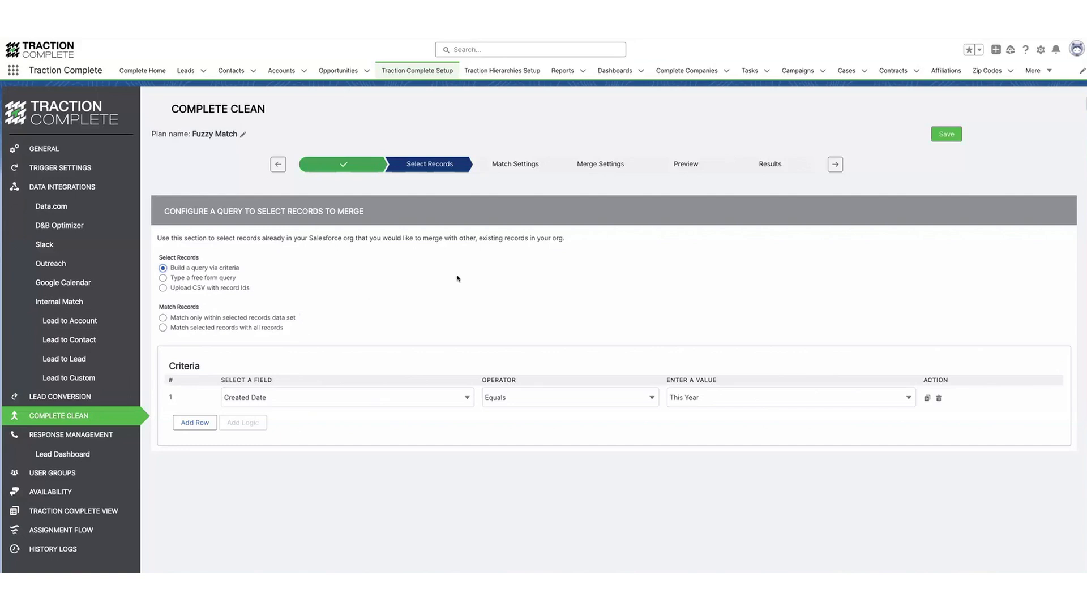
{"action": "left_click", "coordinate": [835, 165]}
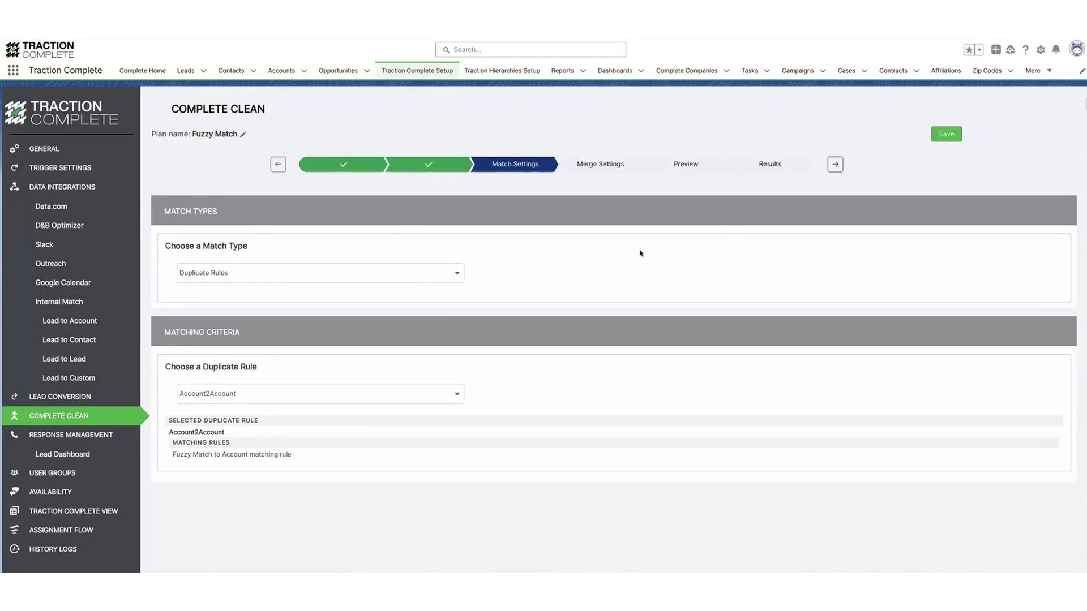
Try the Custom Matching match type with two empty field-matching rows and logic between them
{"action": "left_click", "coordinate": [288, 282]}
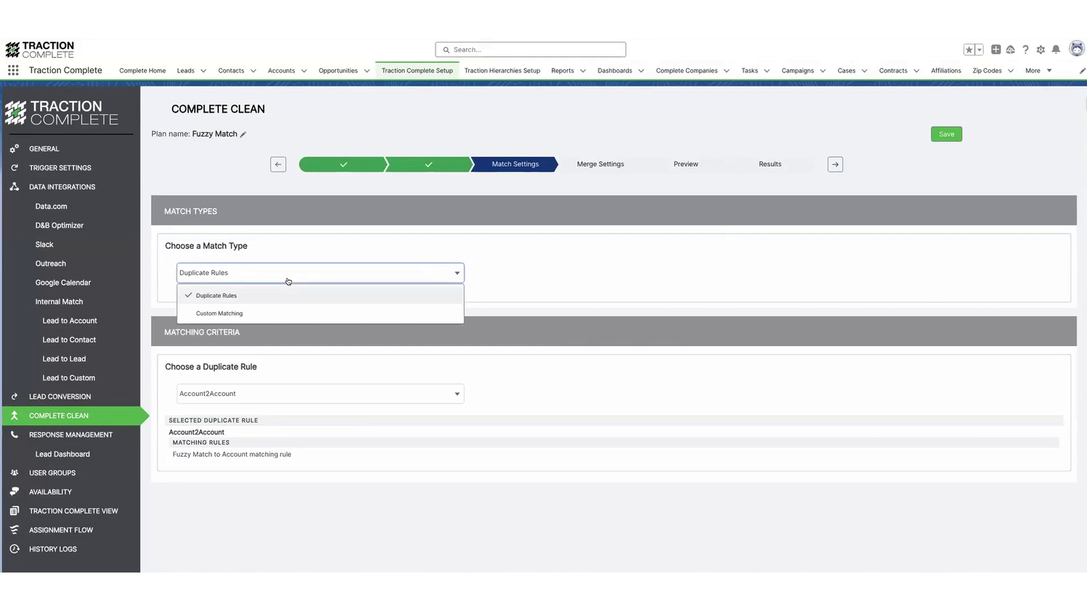
{"action": "left_click", "coordinate": [243, 315]}
{"action": "scroll", "coordinate": [325, 333], "scroll_direction": "down", "scroll_amount": 1}
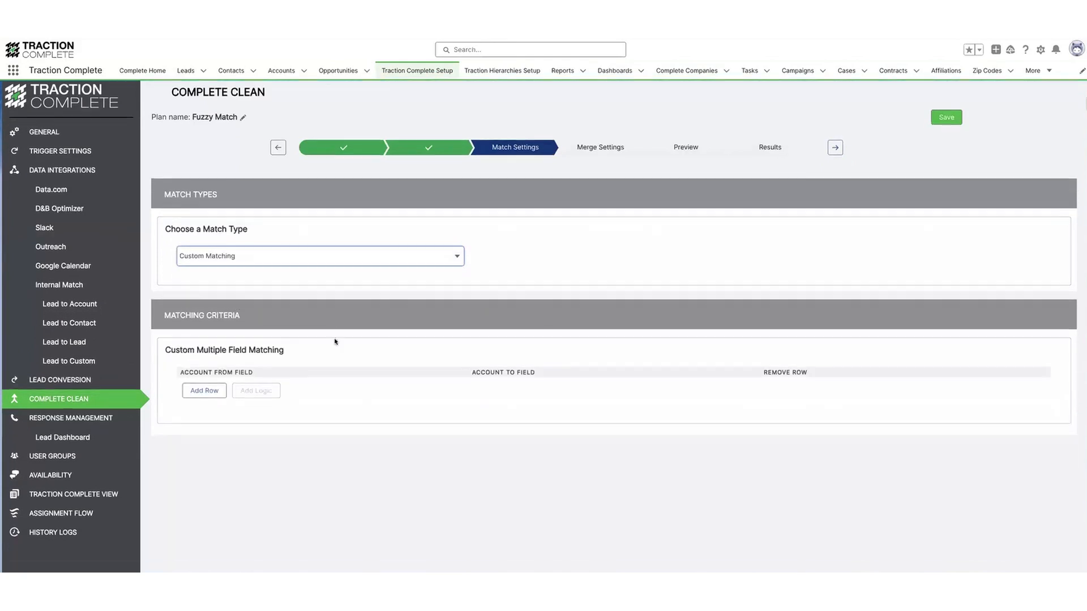
{"action": "left_click", "coordinate": [200, 397]}
{"action": "left_click", "coordinate": [203, 414]}
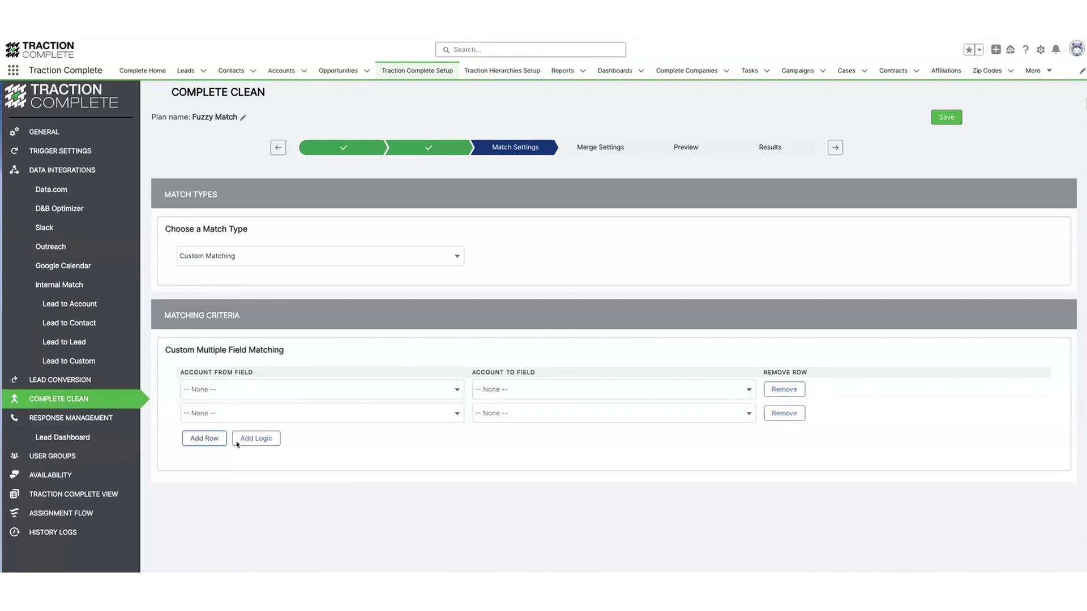
{"action": "left_click", "coordinate": [263, 441]}
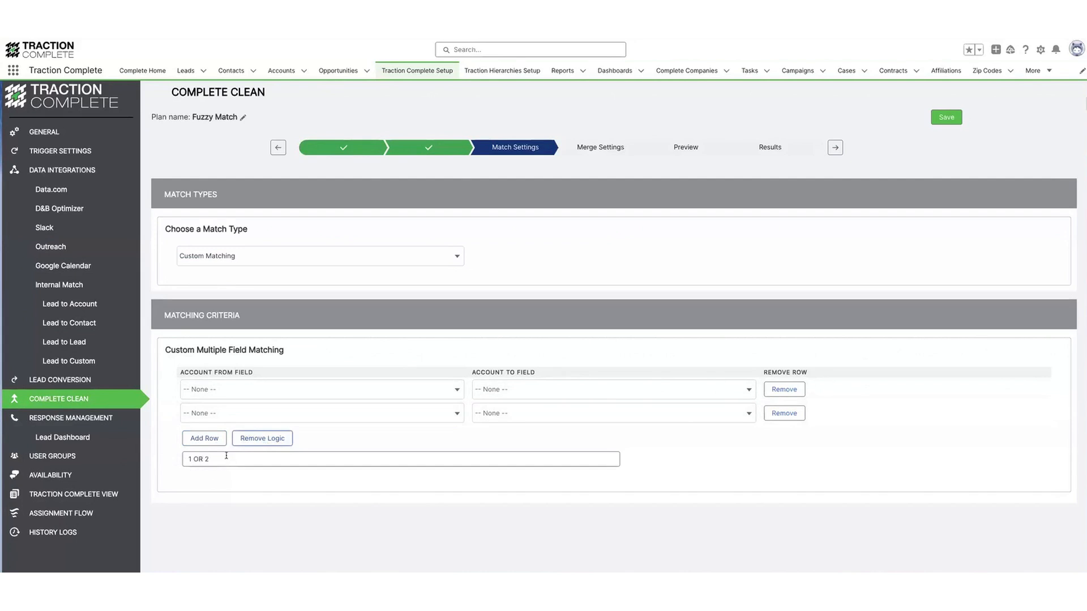
Remove both custom matching rows and set the match type back to Duplicate Rules
{"action": "left_click", "coordinate": [780, 414]}
{"action": "left_click", "coordinate": [783, 391]}
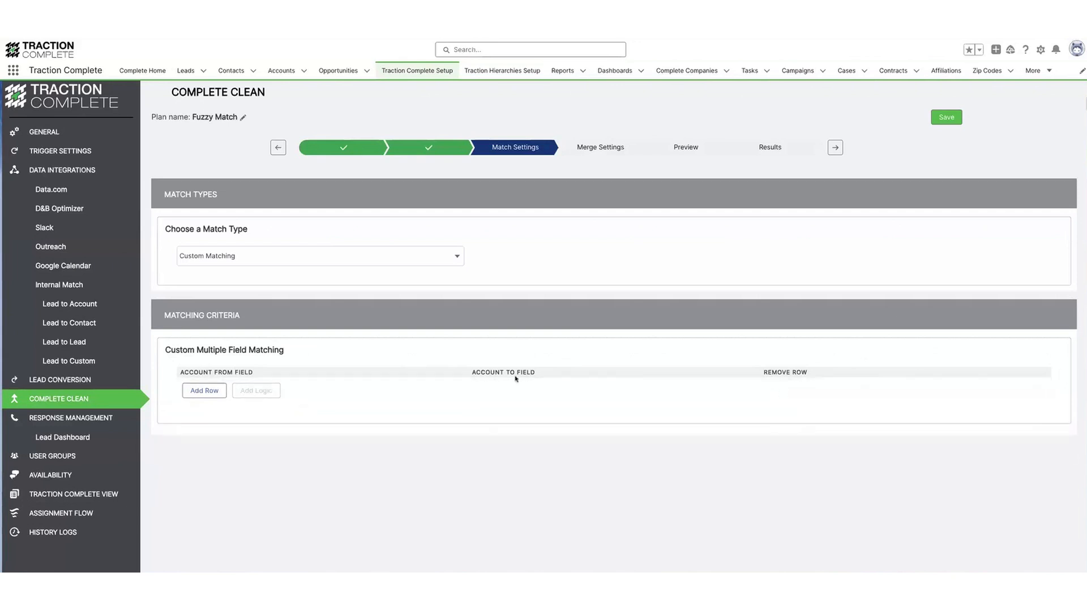
{"action": "left_click", "coordinate": [220, 260]}
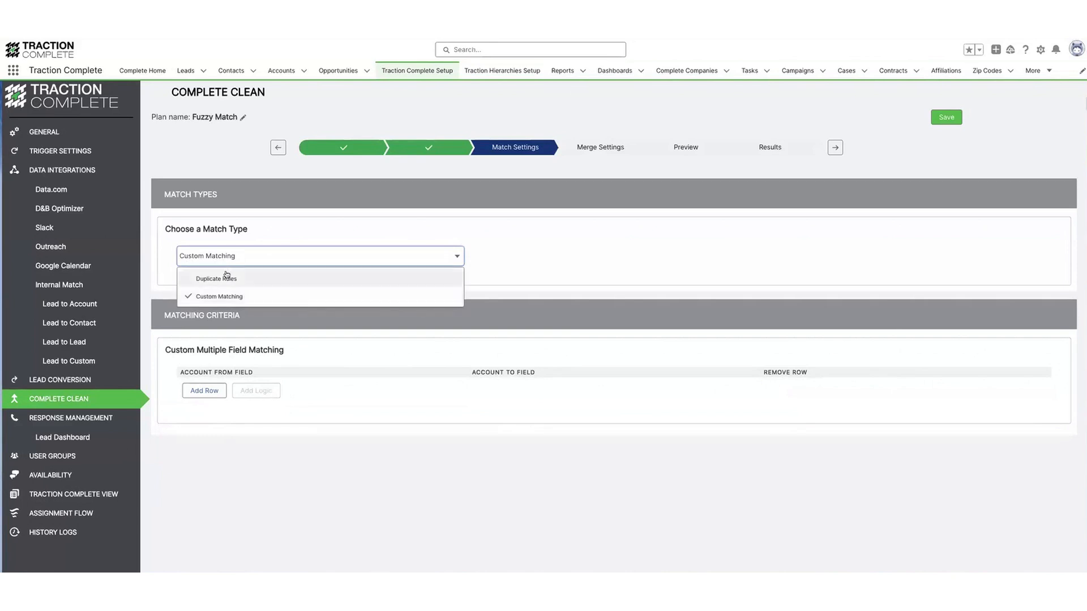
{"action": "left_click", "coordinate": [226, 277]}
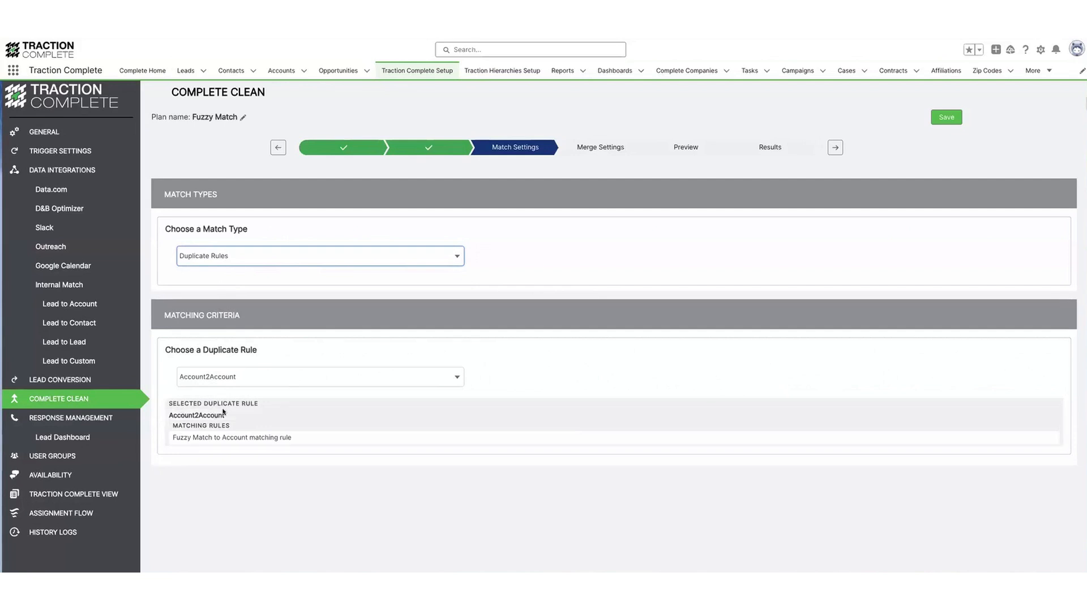
Continue from Match Settings to the plan's Merge Settings stage
{"action": "scroll", "coordinate": [501, 359], "scroll_direction": "up", "scroll_amount": 1}
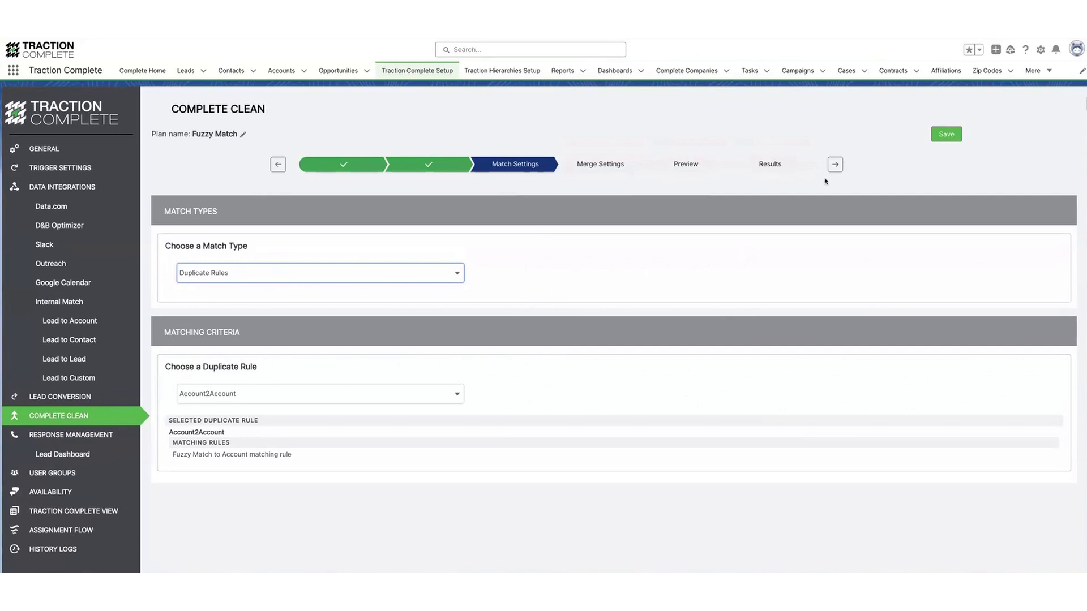
{"action": "left_click", "coordinate": [863, 174]}
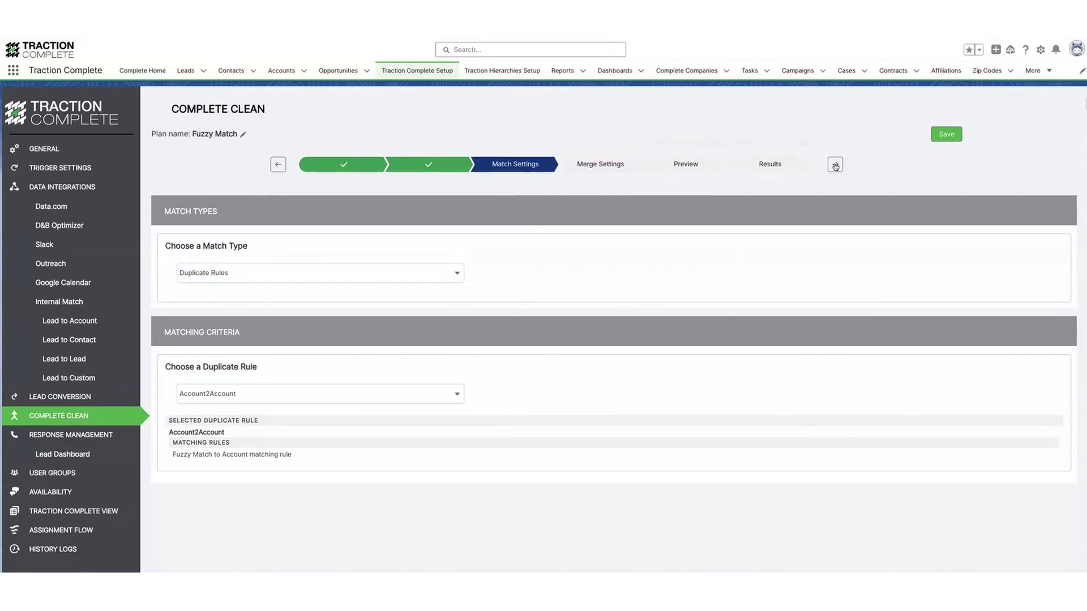
{"action": "left_click", "coordinate": [836, 165]}
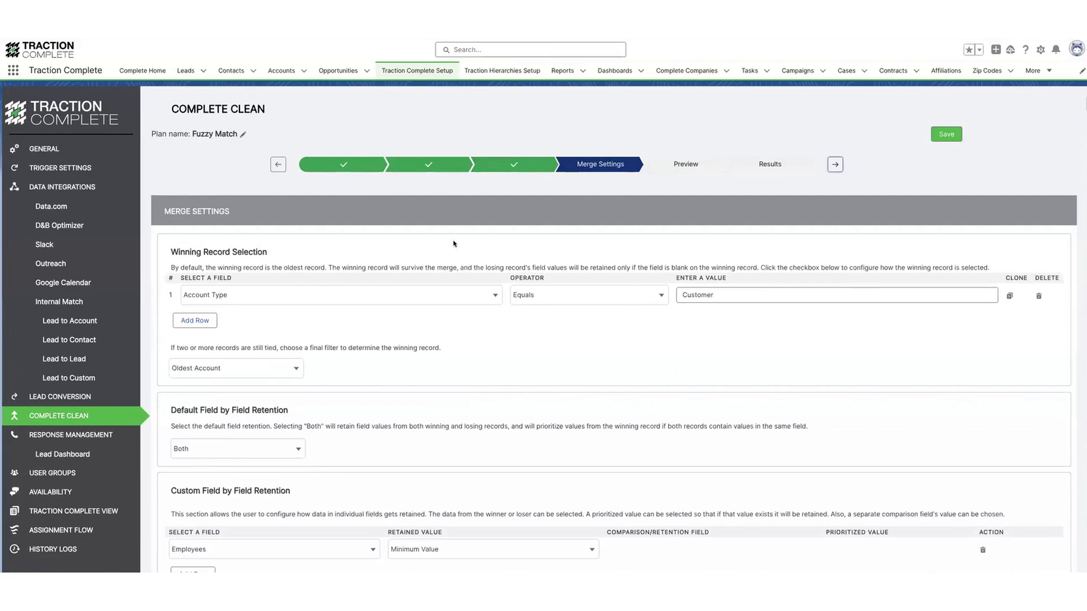
Try adding a second criteria row under Winning Record Selection, check the tie-breaker options, and delete the row
{"action": "scroll", "coordinate": [272, 286], "scroll_direction": "down", "scroll_amount": 2}
{"action": "left_click_drag", "start_coordinate": [270, 171], "coordinate": [172, 173]}
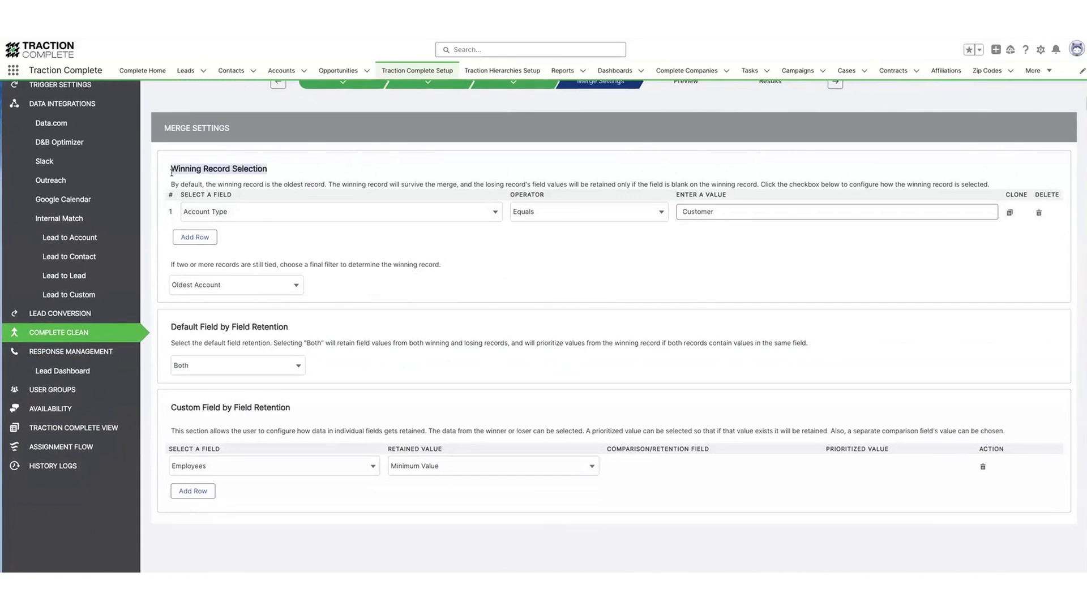
{"action": "left_click", "coordinate": [309, 171]}
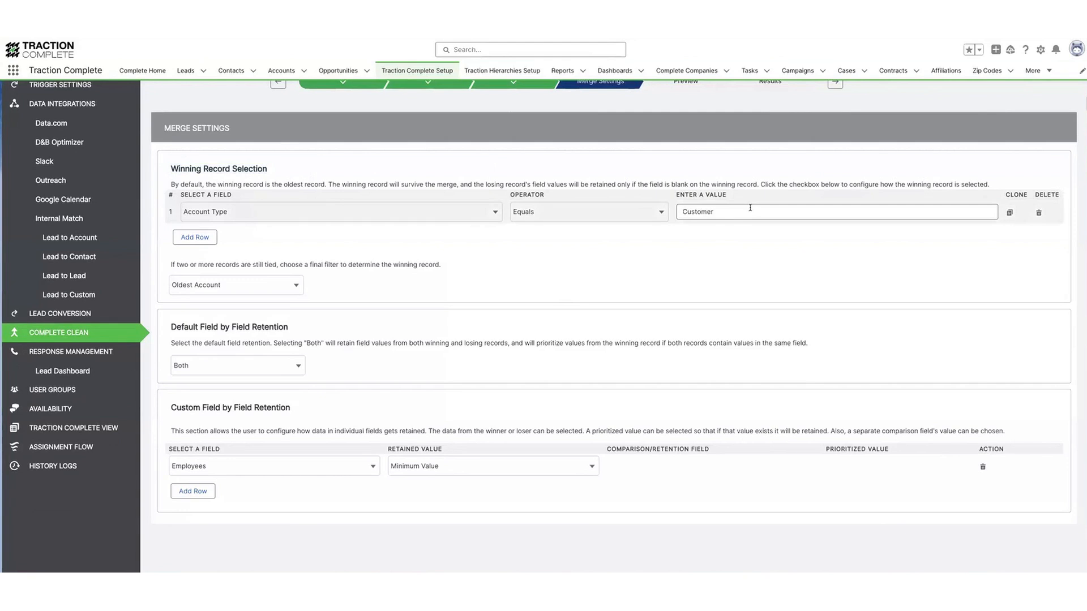
{"action": "left_click", "coordinate": [209, 242]}
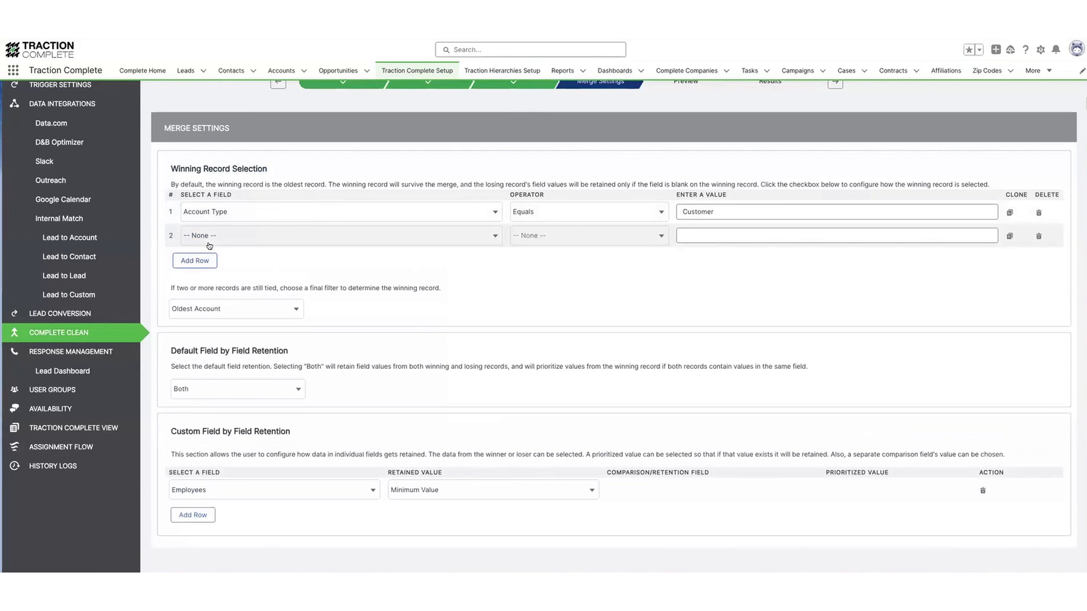
{"action": "left_click", "coordinate": [211, 310]}
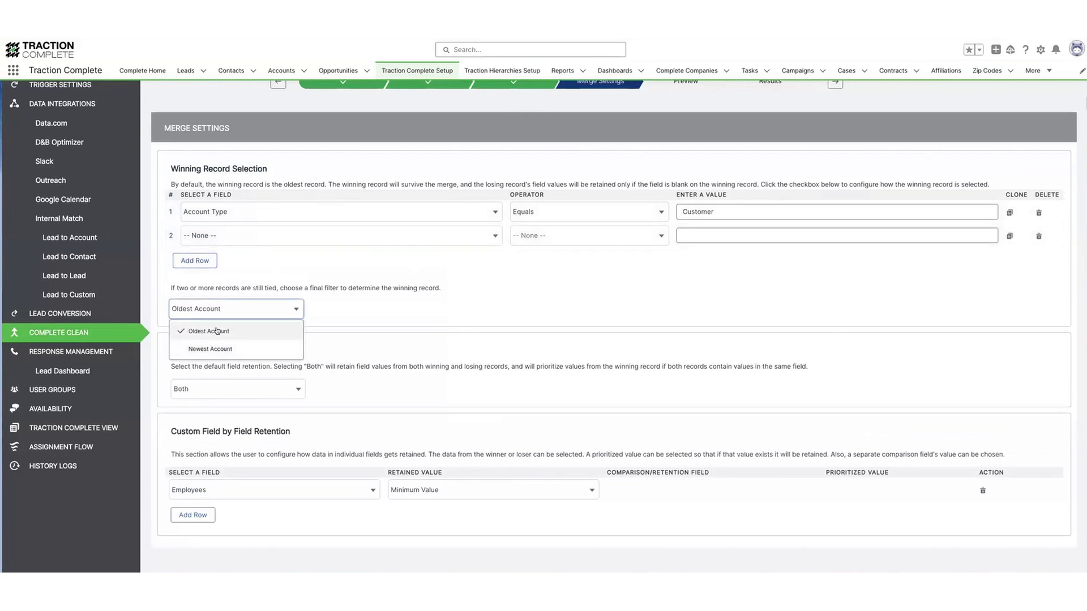
{"action": "left_click", "coordinate": [1039, 237]}
Examine the default and custom field-by-field retention settings, including the retained value options for the Employees field
{"action": "scroll", "coordinate": [301, 255], "scroll_direction": "down", "scroll_amount": 2}
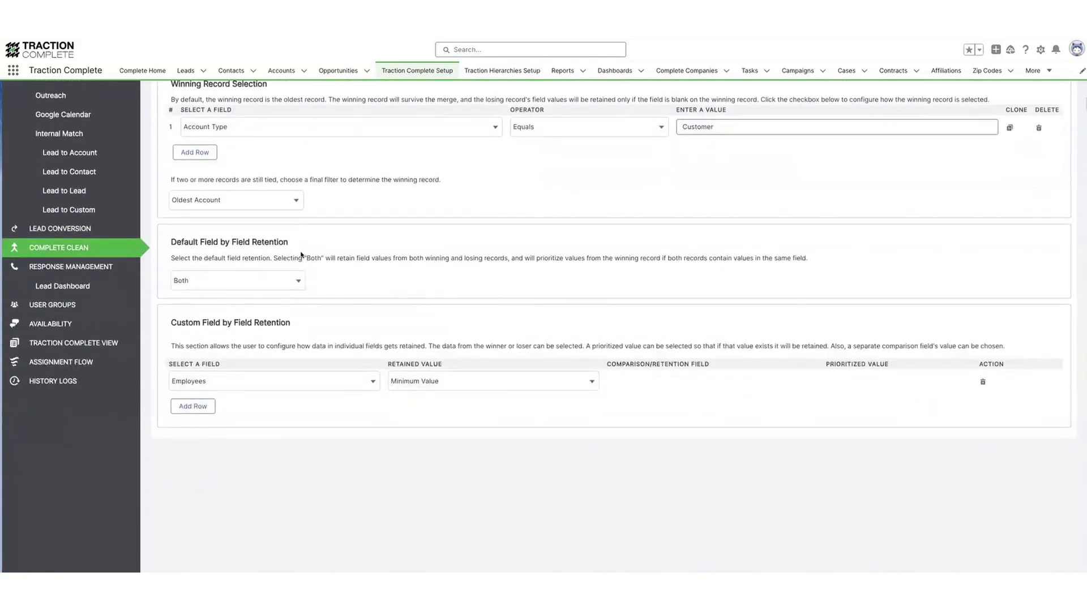
{"action": "left_click_drag", "start_coordinate": [289, 243], "coordinate": [198, 244]}
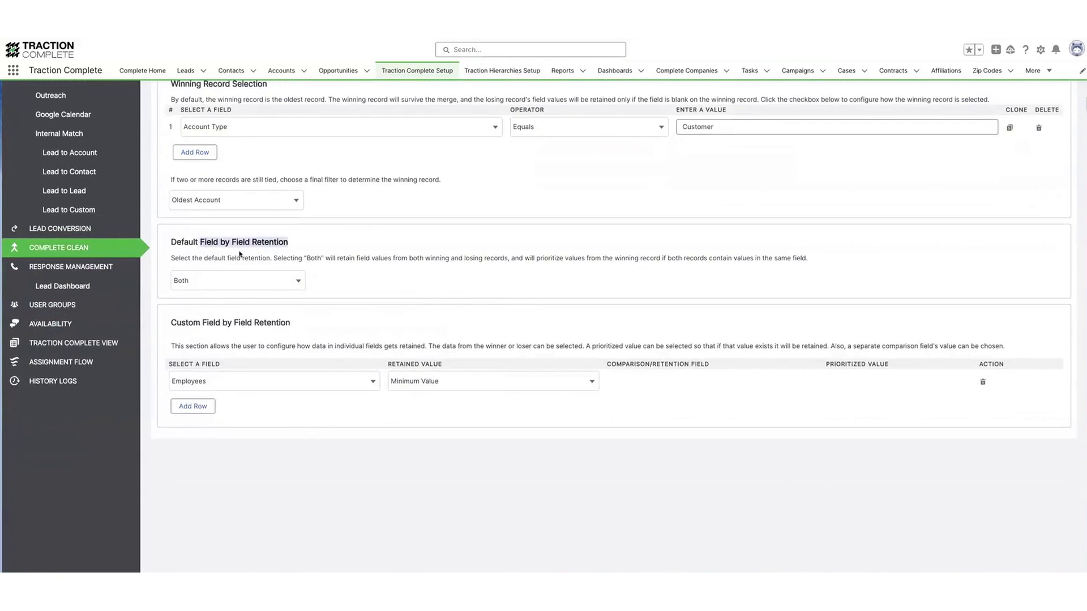
{"action": "left_click", "coordinate": [240, 254]}
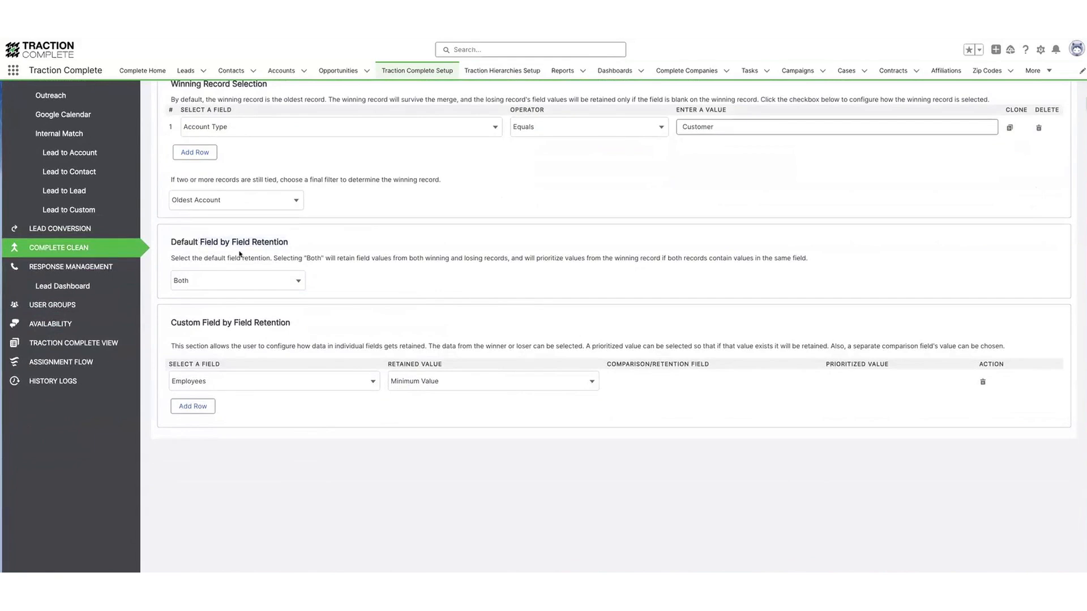
{"action": "left_click_drag", "start_coordinate": [199, 242], "coordinate": [169, 242]}
{"action": "left_click", "coordinate": [348, 283]}
{"action": "left_click_drag", "start_coordinate": [297, 323], "coordinate": [168, 322]}
{"action": "left_click", "coordinate": [183, 332]}
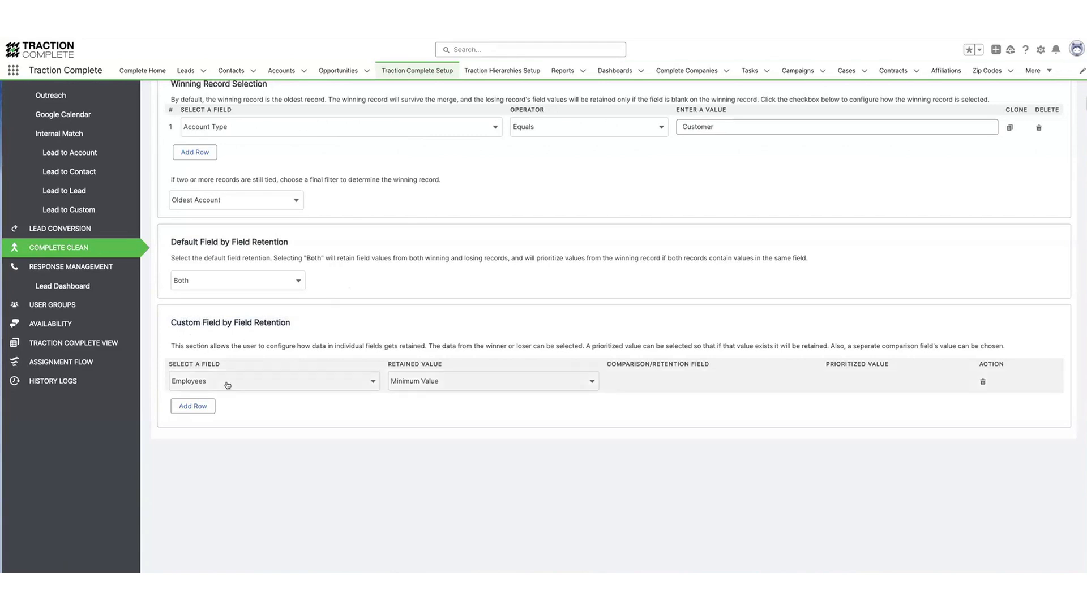
{"action": "left_click", "coordinate": [440, 379]}
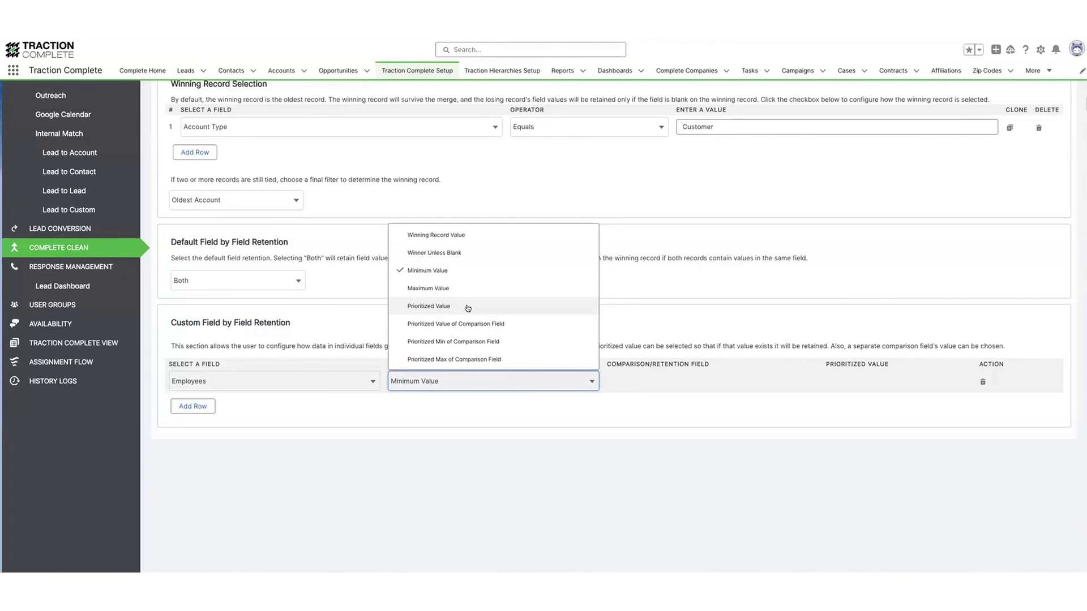
{"action": "left_click", "coordinate": [428, 387]}
Continue from Merge Settings to the Preview of the plan's match groups
{"action": "scroll", "coordinate": [268, 400], "scroll_direction": "up", "scroll_amount": 2}
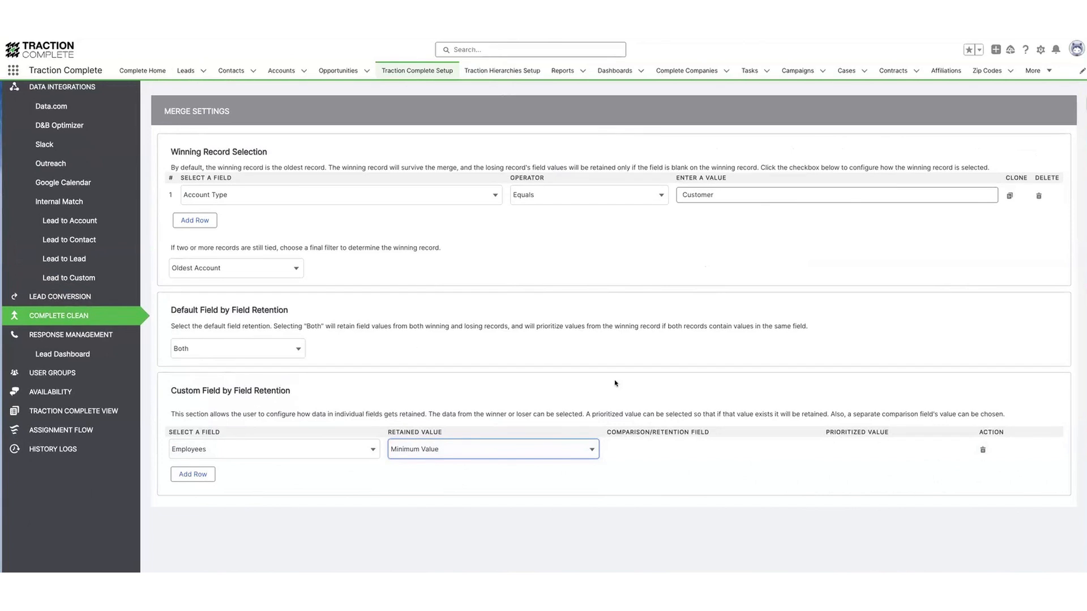
{"action": "scroll", "coordinate": [617, 378], "scroll_direction": "up", "scroll_amount": 2}
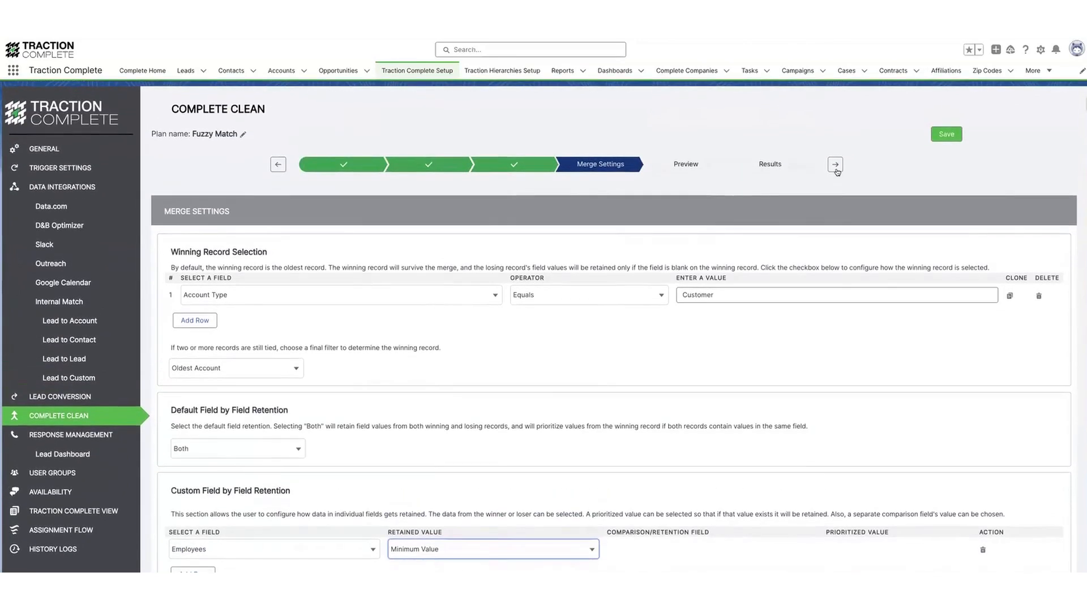
{"action": "left_click", "coordinate": [835, 165]}
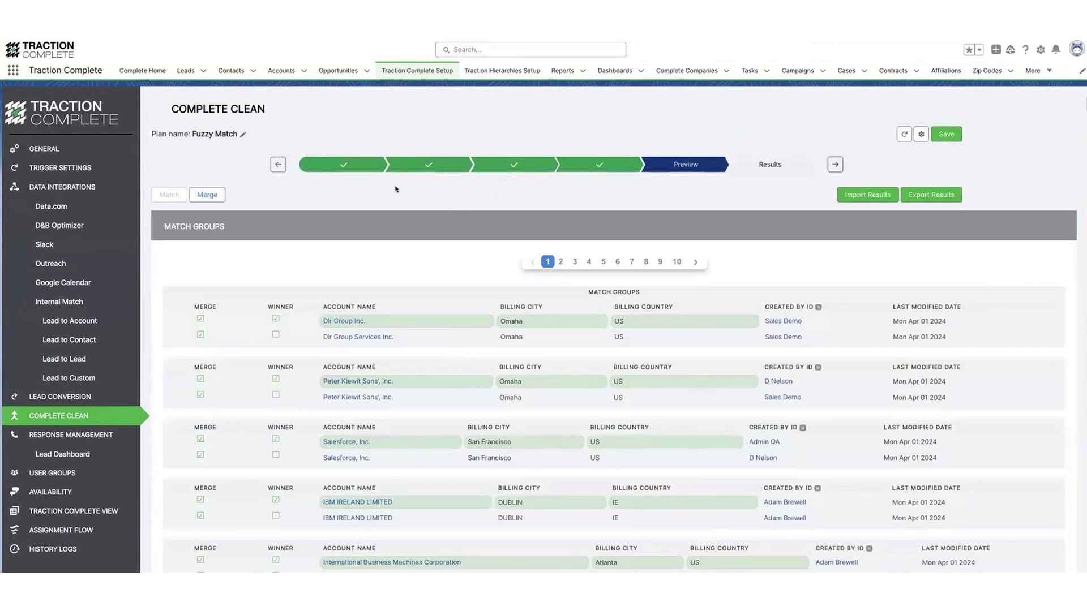
Look through the preview's source fields and batch settings, close them without changes, and return to the match groups
{"action": "left_click", "coordinate": [922, 136]}
{"action": "scroll", "coordinate": [395, 293], "scroll_direction": "down", "scroll_amount": 5}
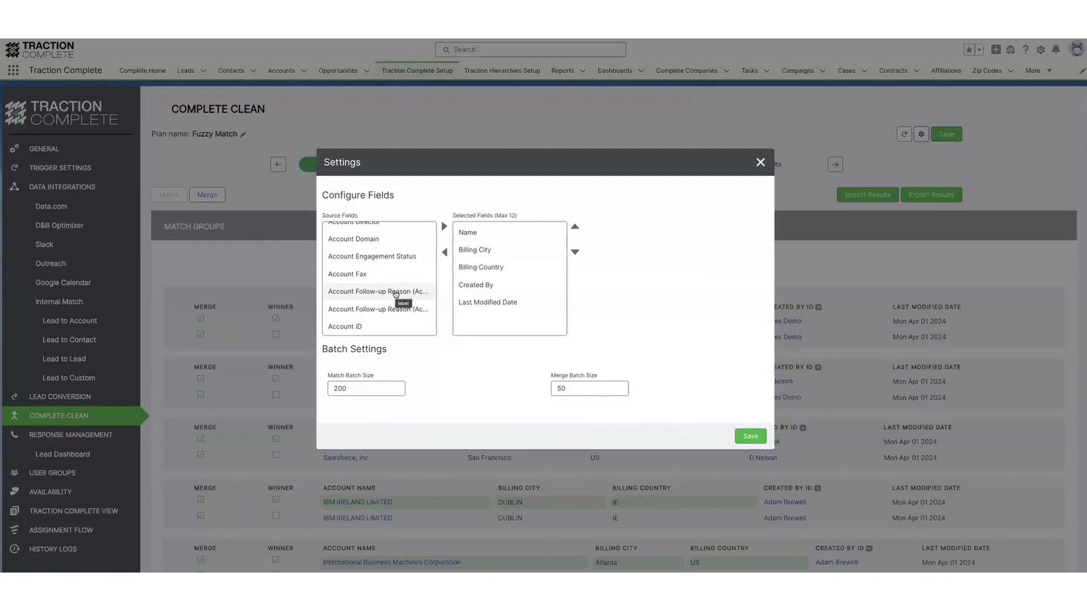
{"action": "scroll", "coordinate": [395, 293], "scroll_direction": "down", "scroll_amount": 4}
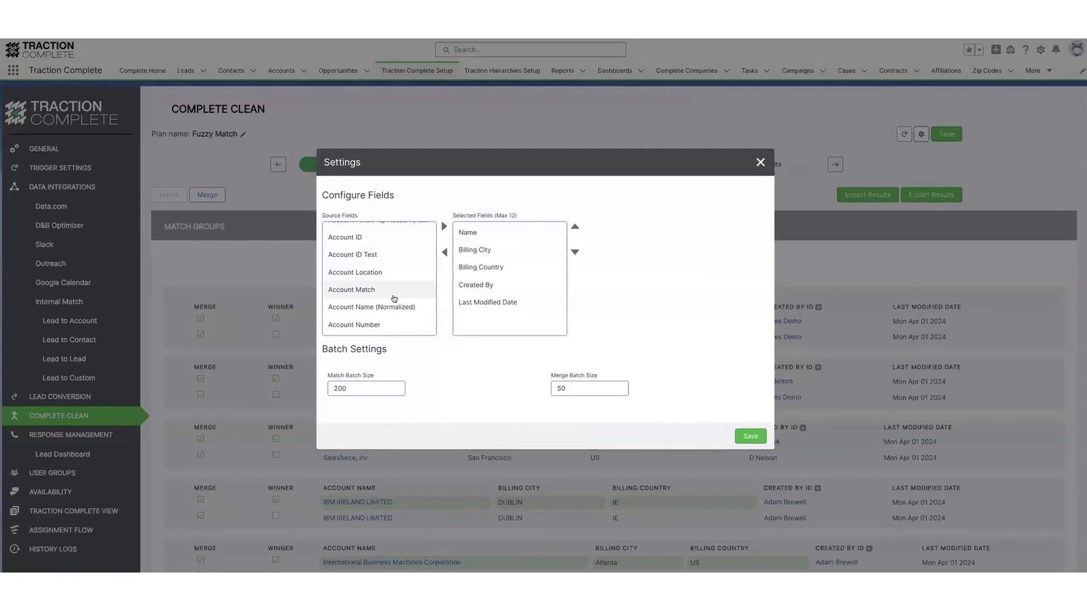
{"action": "left_click", "coordinate": [761, 162]}
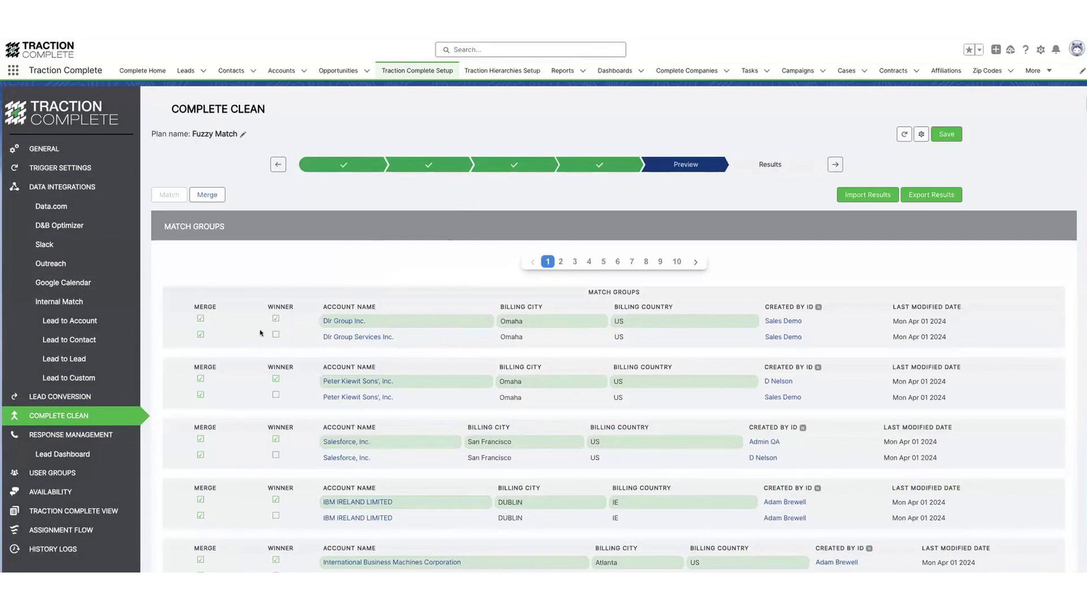
{"action": "scroll", "coordinate": [300, 331], "scroll_direction": "down", "scroll_amount": 1}
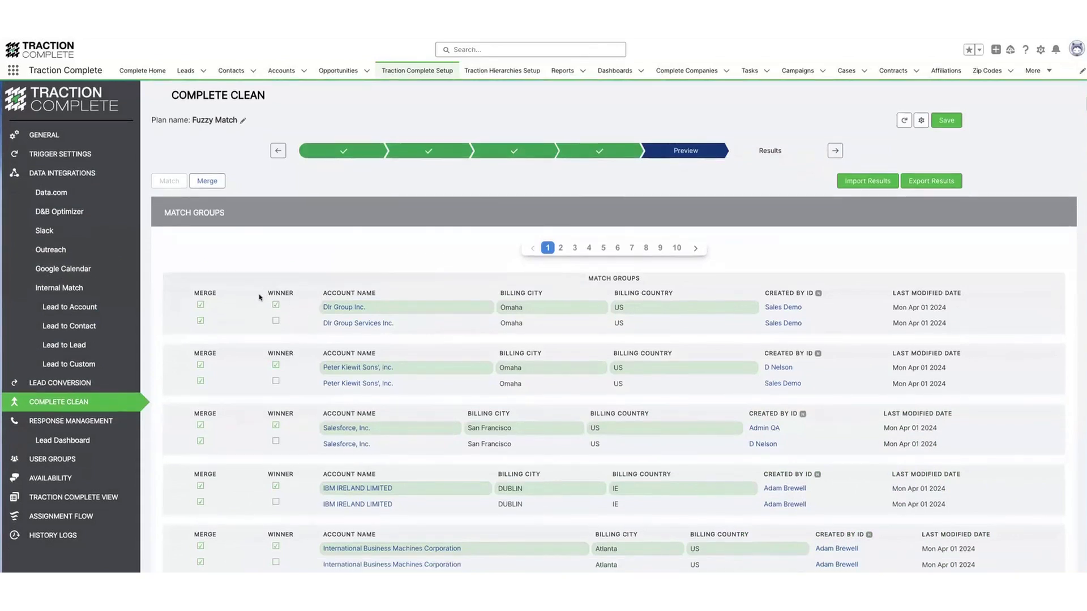
Make Dlr Group Services Inc. the winner of the first match group, but retain the account name Dlr Group Inc
{"action": "left_click", "coordinate": [275, 322]}
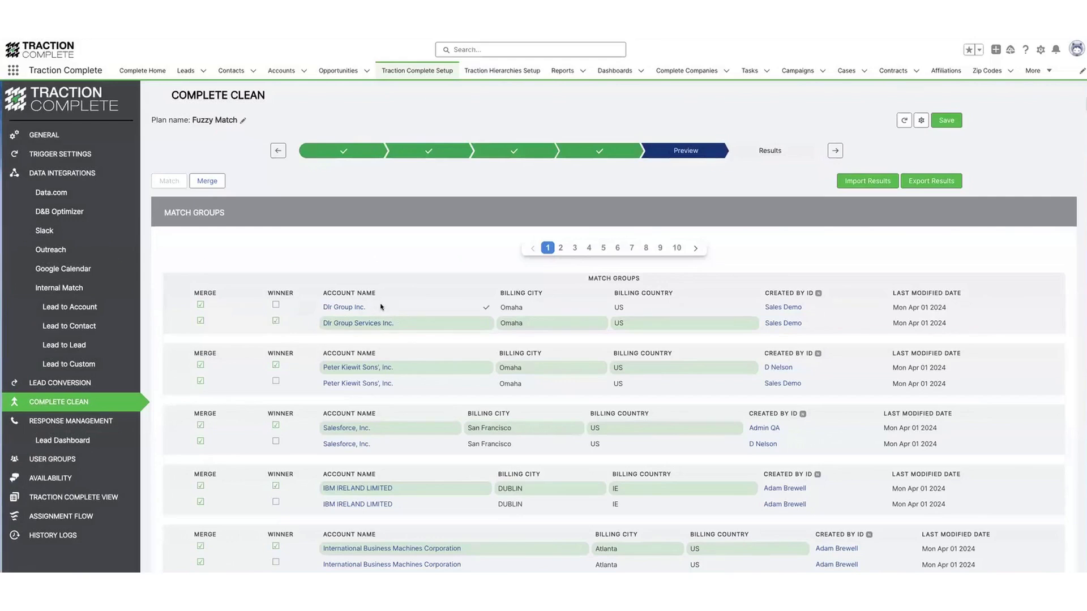
{"action": "left_click", "coordinate": [485, 307]}
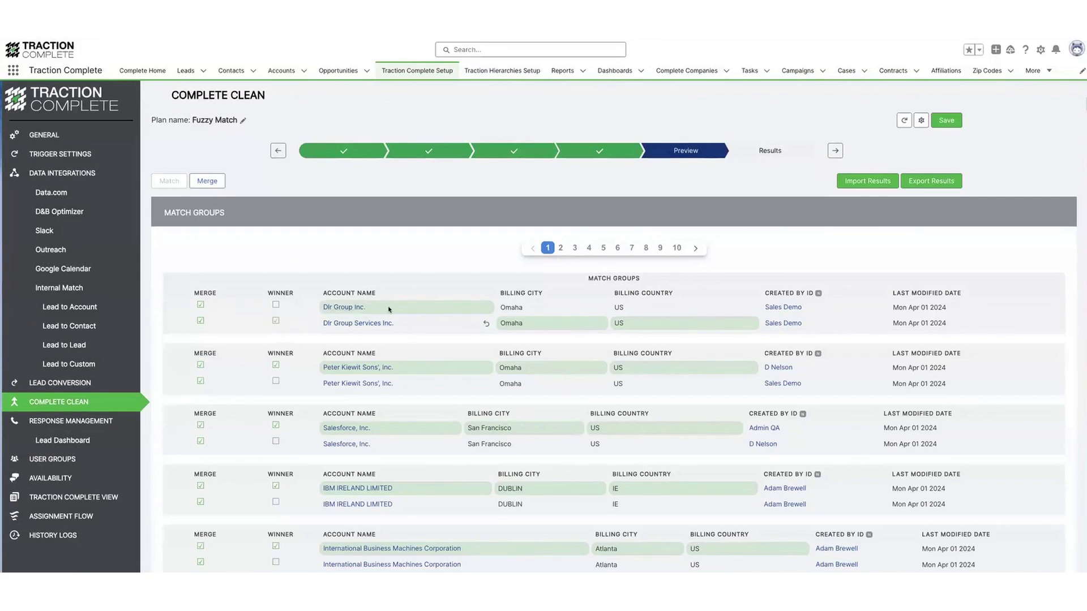
{"action": "scroll", "coordinate": [396, 221], "scroll_direction": "up", "scroll_amount": 1}
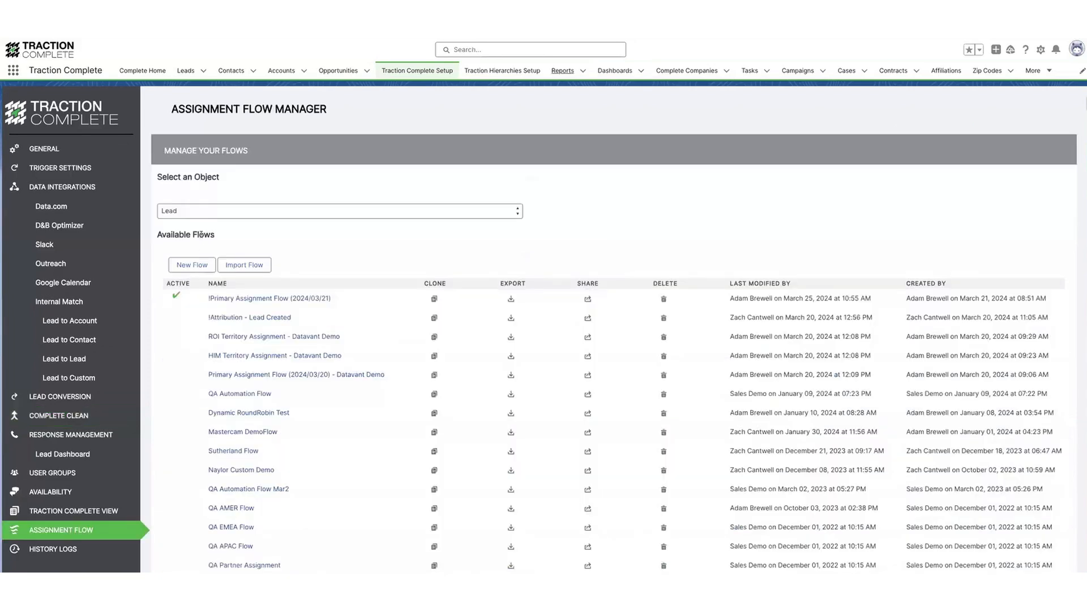
List the assignment flows for the Account object and open the !Account2Account Matching/Dedupe flow
{"action": "left_click", "coordinate": [214, 211]}
{"action": "left_click", "coordinate": [214, 223]}
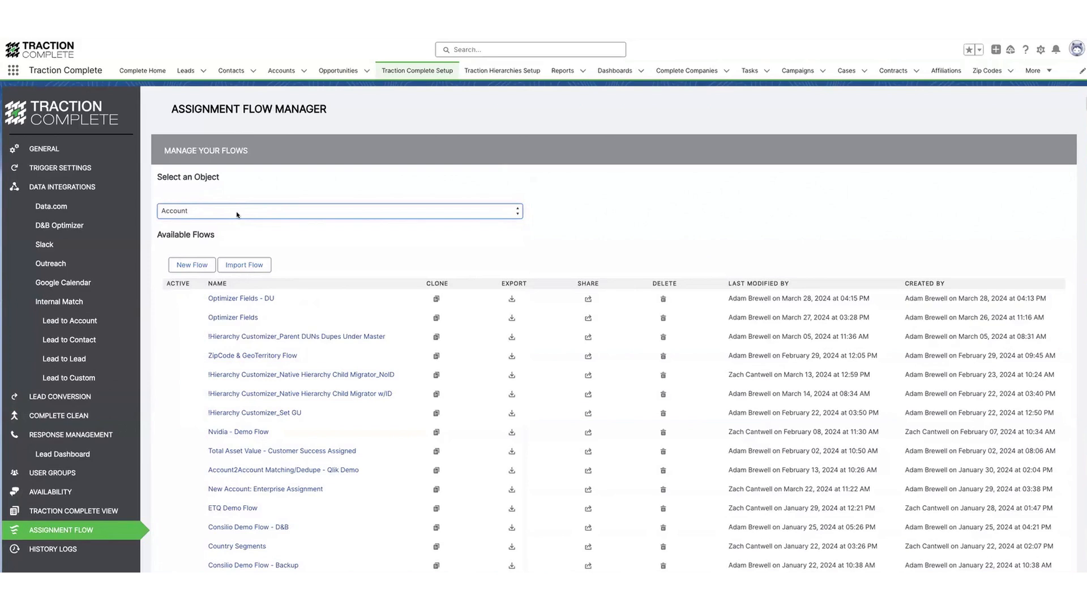
{"action": "left_click", "coordinate": [182, 211]}
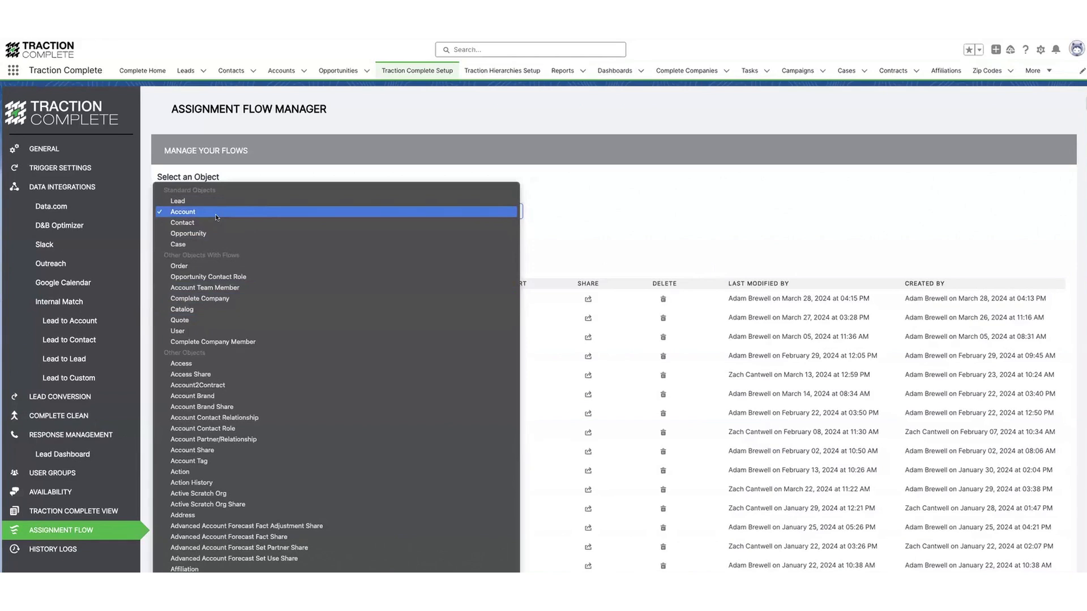
{"action": "left_click", "coordinate": [306, 214]}
{"action": "scroll", "coordinate": [305, 231], "scroll_direction": "down", "scroll_amount": 2}
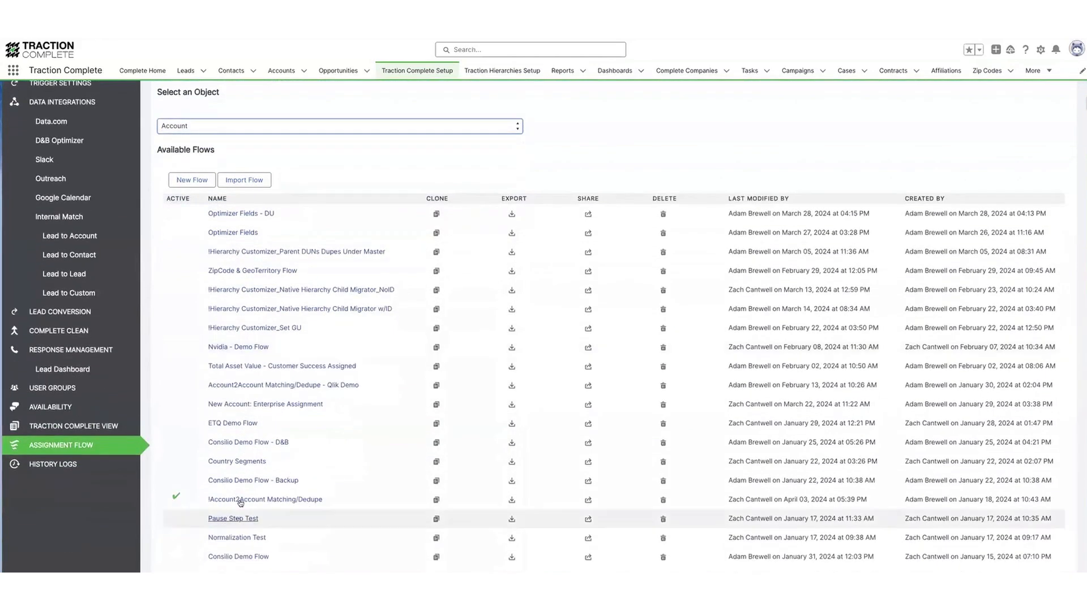
{"action": "left_click", "coordinate": [240, 502]}
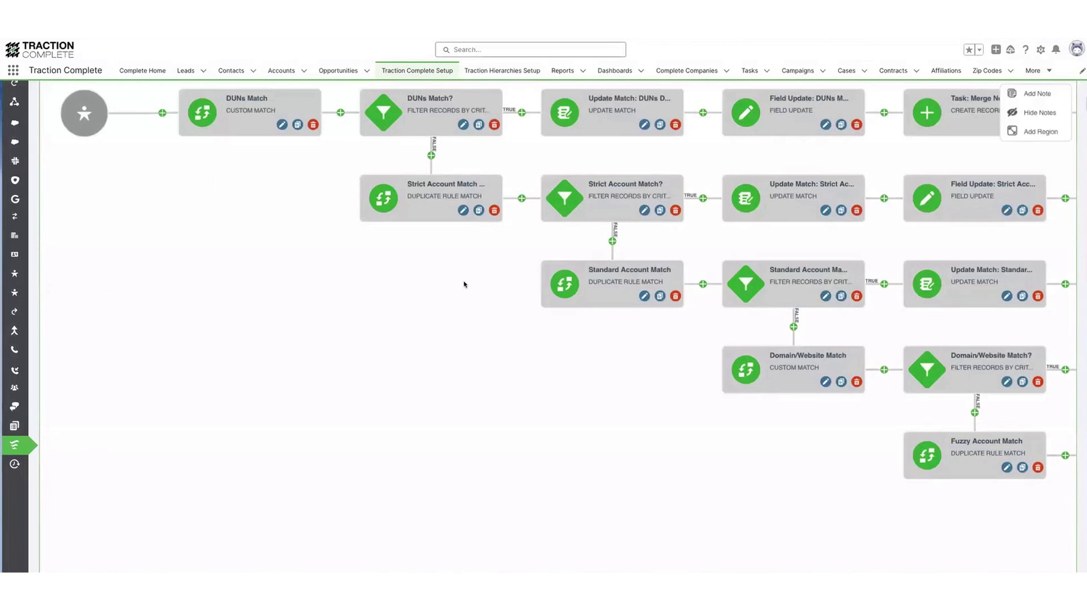
Examine the flow's DUNs, strict, standard, domain/website and fuzzy match branches, including their update and auto merge actions
{"action": "scroll", "coordinate": [464, 283], "scroll_direction": "down", "scroll_amount": 3}
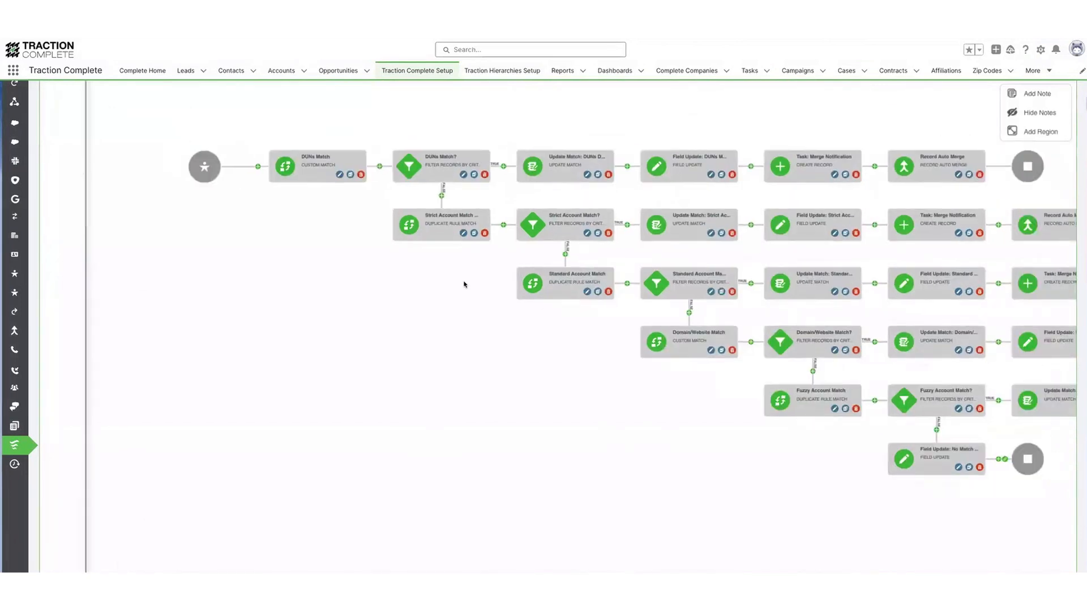
{"action": "left_click_drag", "start_coordinate": [270, 275], "coordinate": [178, 296]}
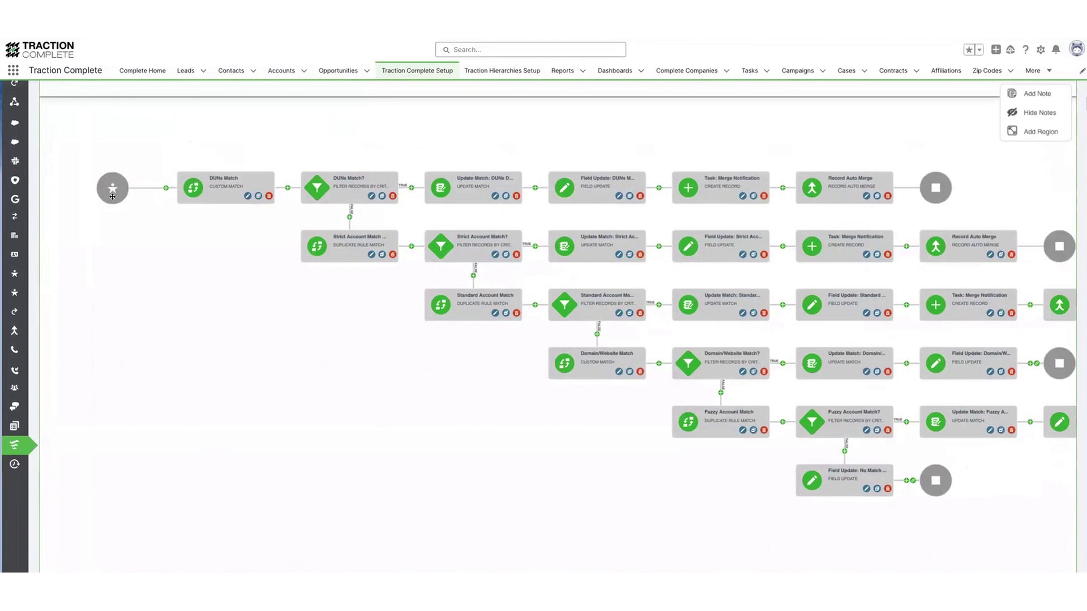
{"action": "left_click_drag", "start_coordinate": [209, 224], "coordinate": [176, 222]}
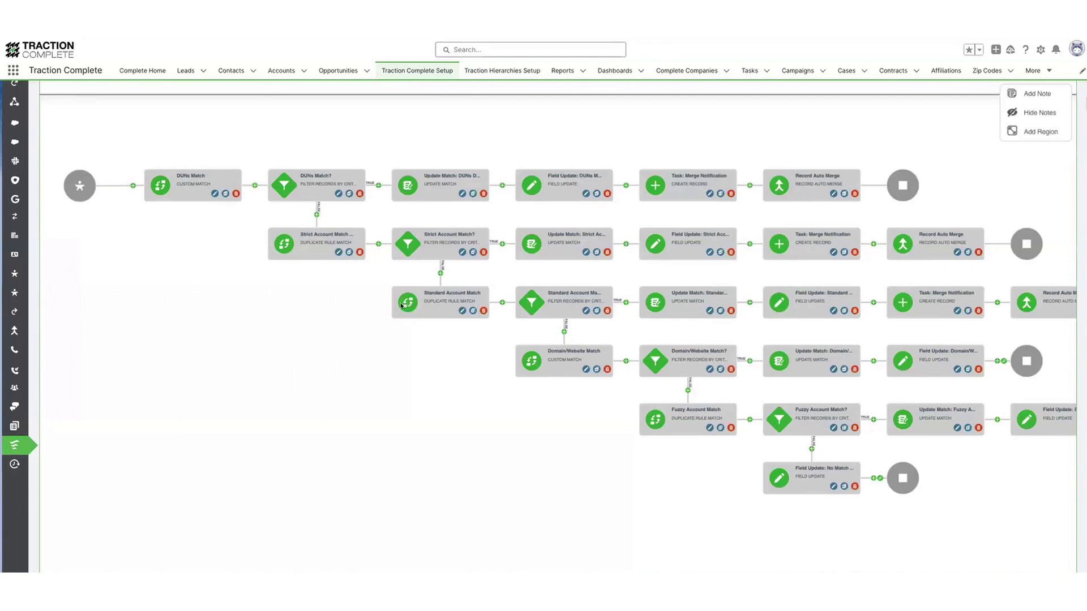
{"action": "left_click_drag", "start_coordinate": [539, 382], "coordinate": [437, 372]}
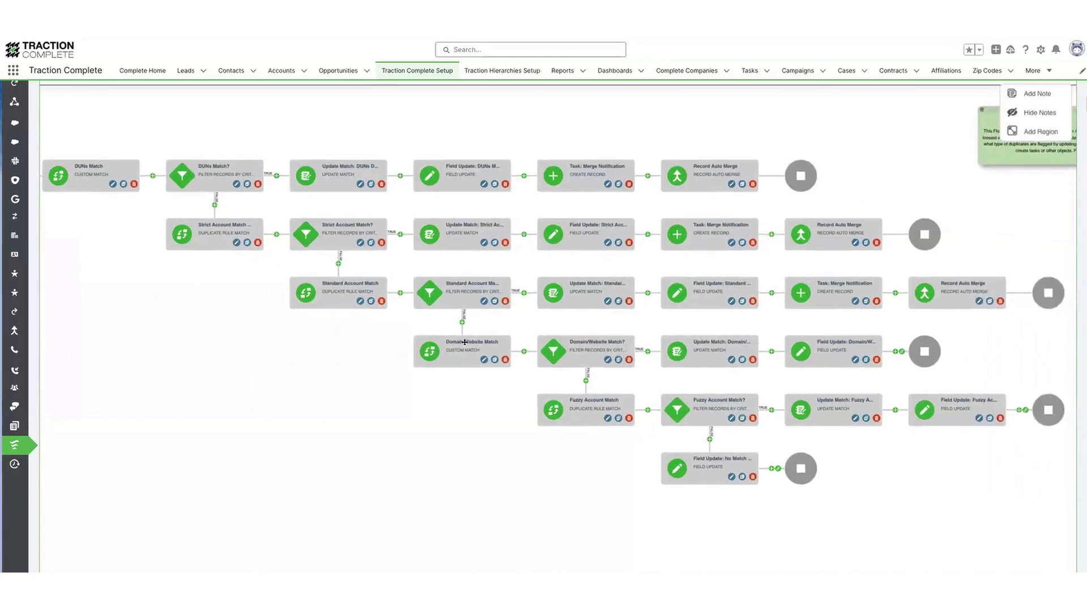
{"action": "scroll", "coordinate": [465, 342], "scroll_direction": "up", "scroll_amount": 3}
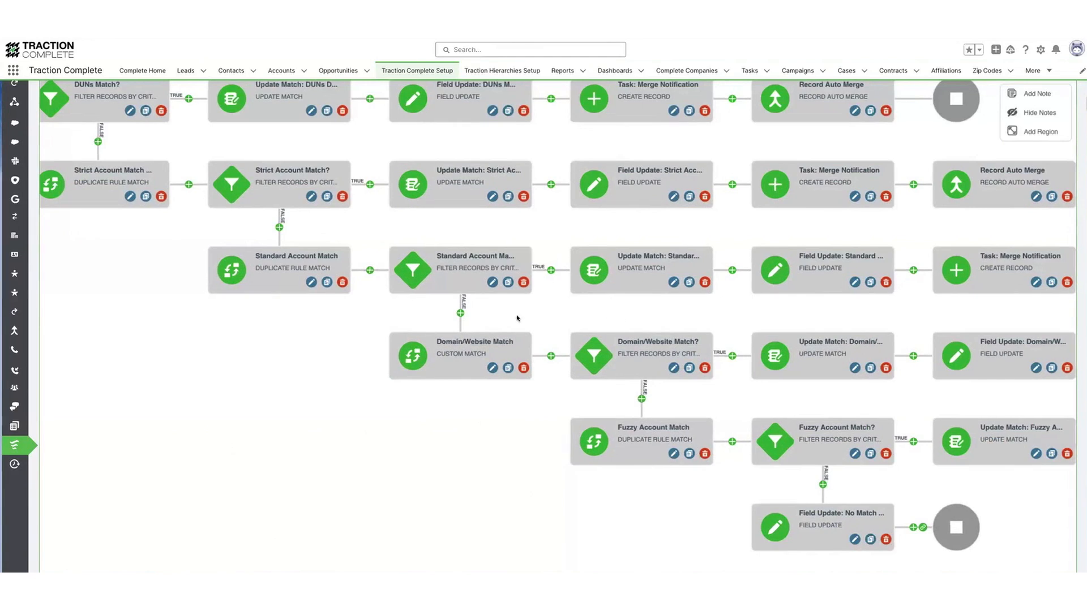
{"action": "left_click_drag", "start_coordinate": [517, 317], "coordinate": [398, 319]}
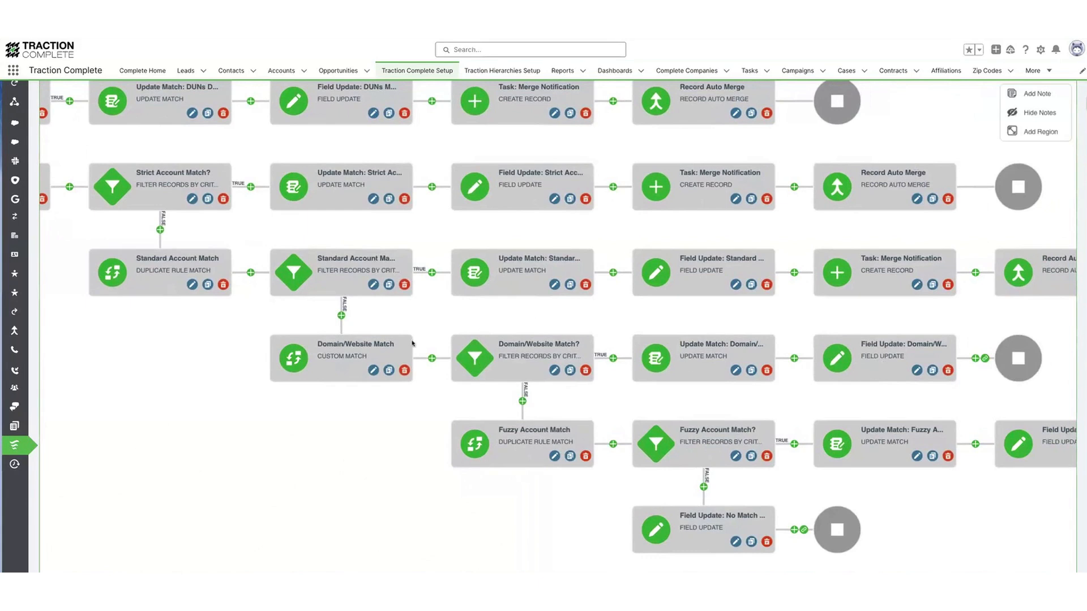
{"action": "scroll", "coordinate": [225, 344], "scroll_direction": "down", "scroll_amount": 3}
{"action": "left_click_drag", "start_coordinate": [94, 350], "coordinate": [280, 359]}
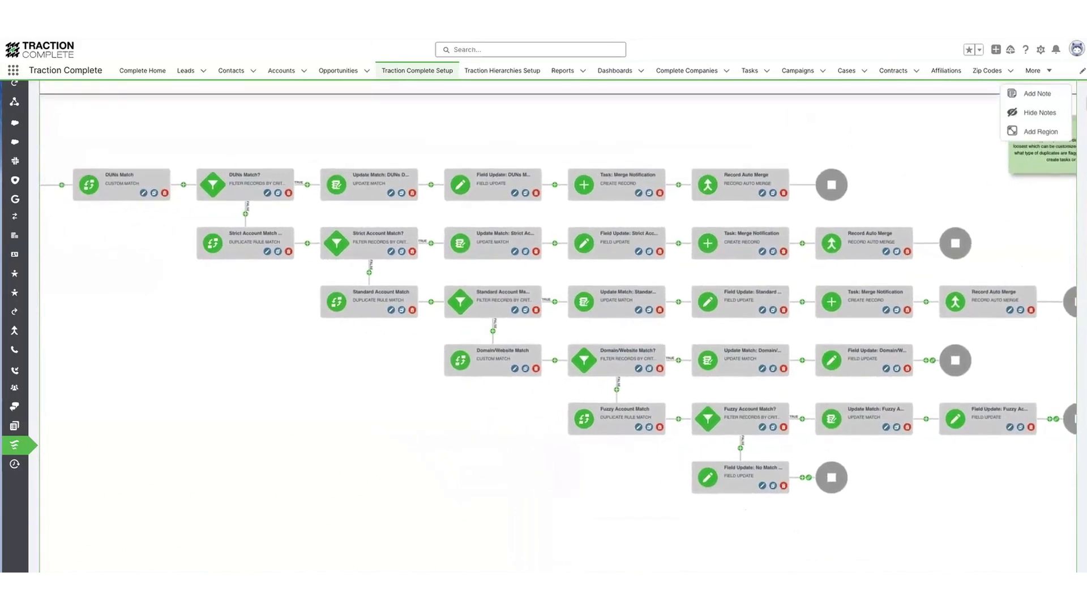
Compare the two Corporation Service Company account records, checking the D&B DUNS Number in their D&B Optimizer sections
{"action": "key", "text": "ctrl+Tab"}
{"action": "scroll", "coordinate": [401, 87], "scroll_direction": "up", "scroll_amount": 10}
{"action": "scroll", "coordinate": [401, 87], "scroll_direction": "up", "scroll_amount": 10}
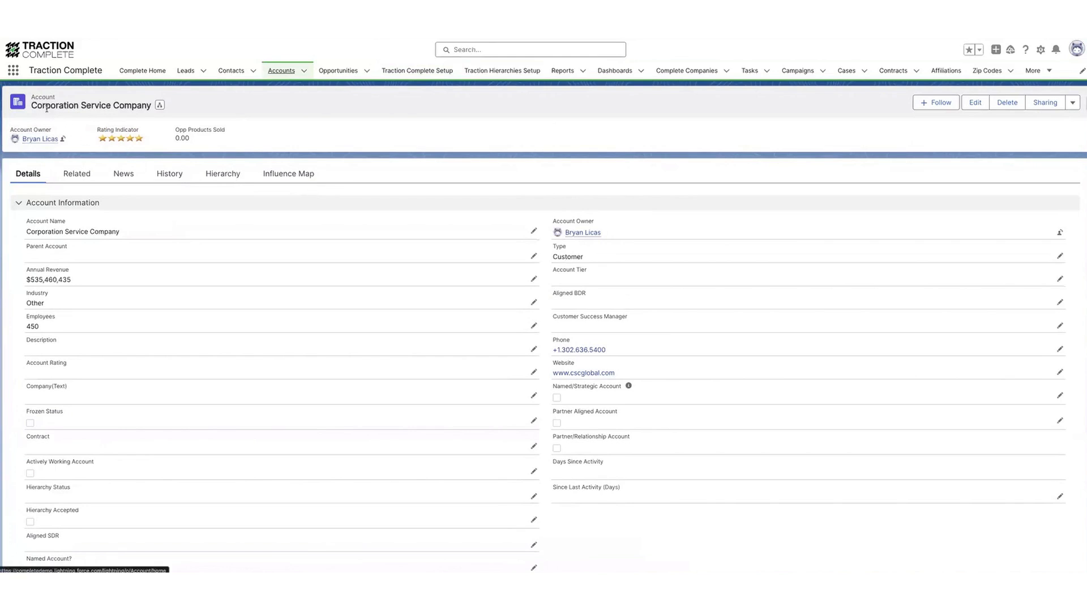
{"action": "key", "text": "ctrl+Tab"}
{"action": "scroll", "coordinate": [543, 362], "scroll_direction": "down", "scroll_amount": 1}
{"action": "scroll", "coordinate": [171, 326], "scroll_direction": "down", "scroll_amount": 15}
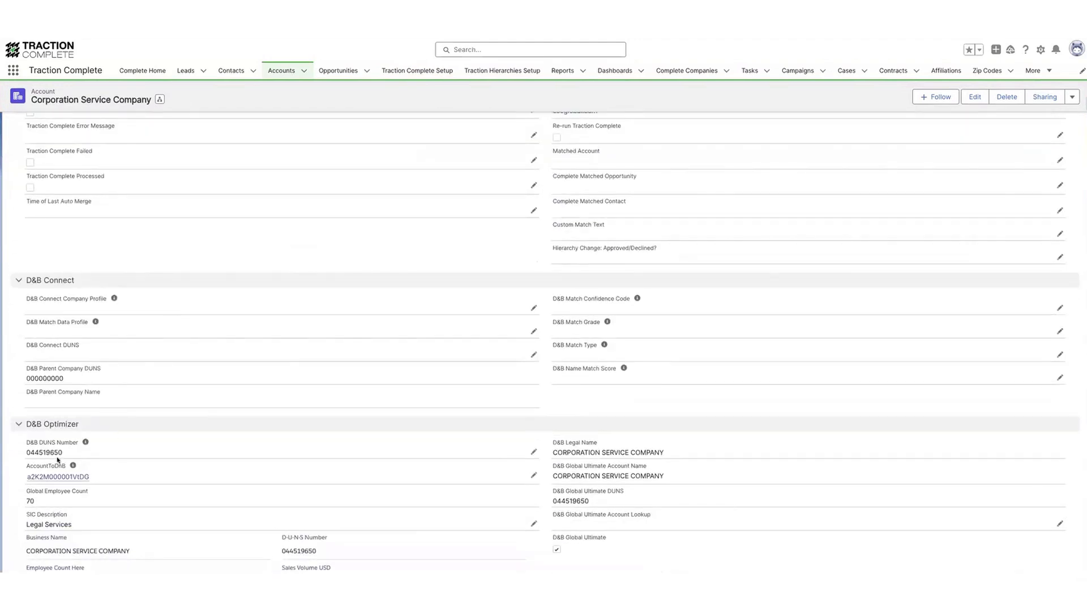
{"action": "scroll", "coordinate": [201, 432], "scroll_direction": "down", "scroll_amount": 3}
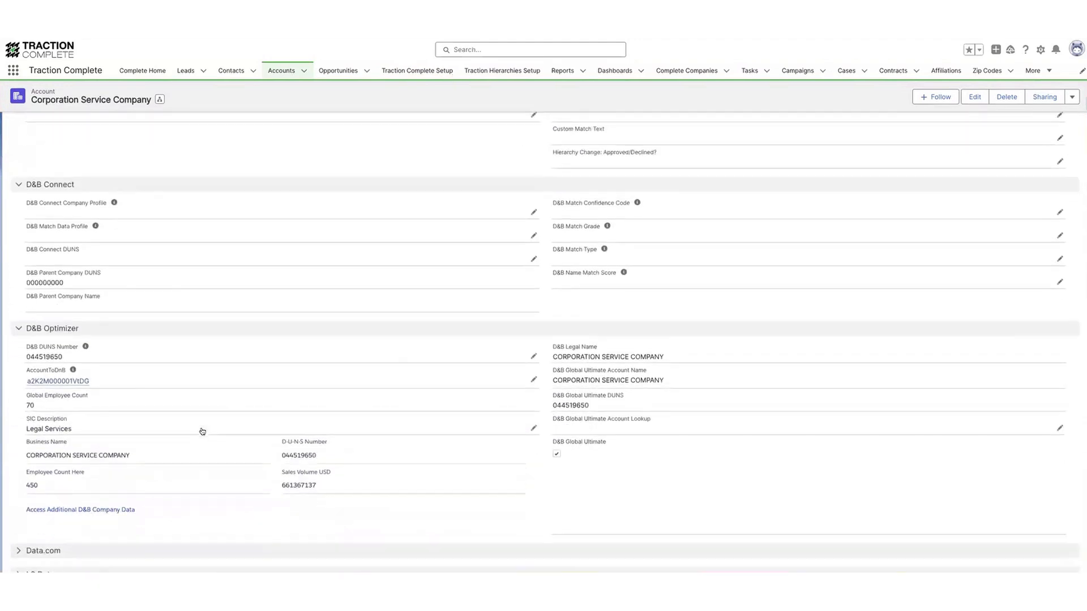
{"action": "left_click_drag", "start_coordinate": [70, 322], "coordinate": [26, 321]}
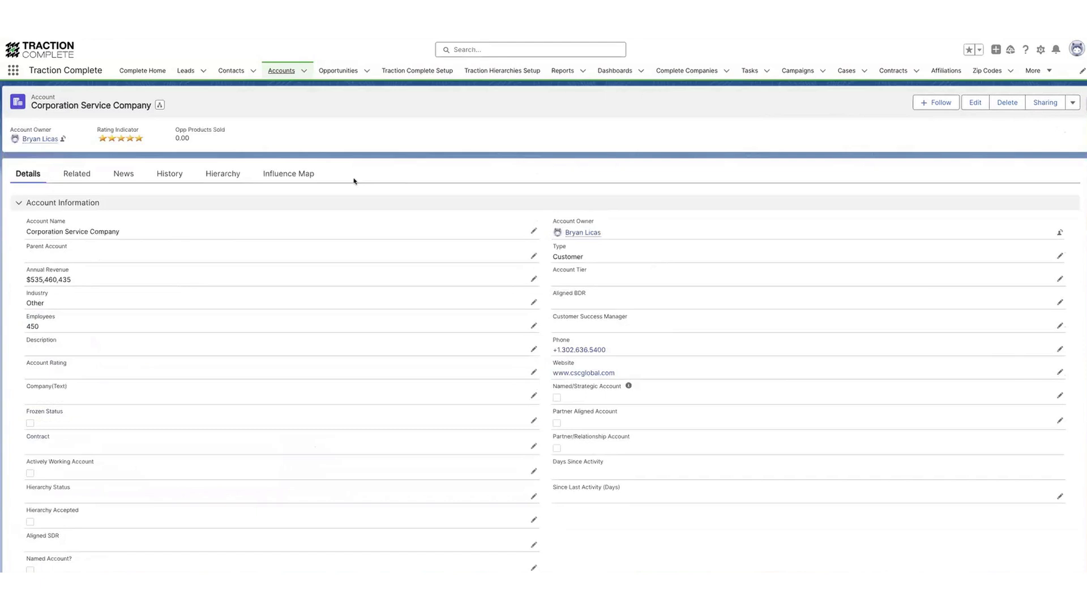
{"action": "scroll", "coordinate": [354, 177], "scroll_direction": "down", "scroll_amount": 20}
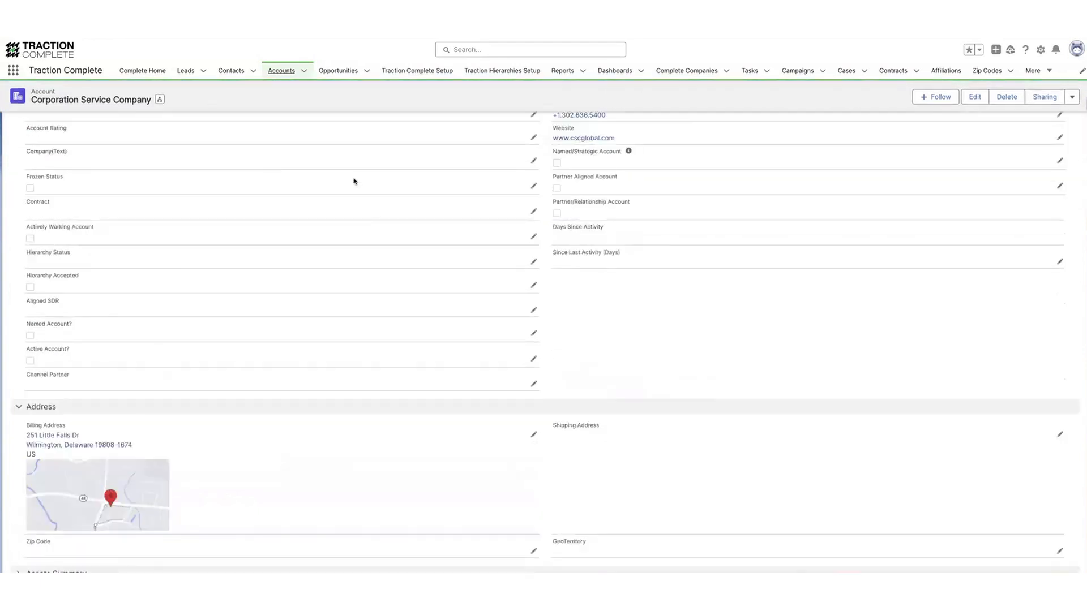
{"action": "scroll", "coordinate": [207, 362], "scroll_direction": "down", "scroll_amount": 12}
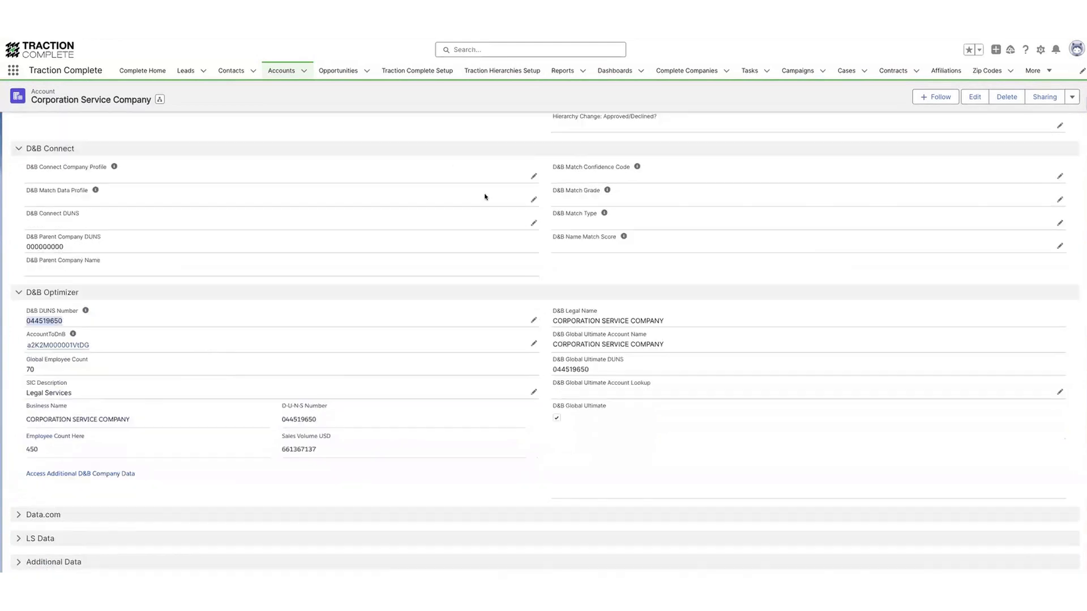
{"action": "scroll", "coordinate": [485, 196], "scroll_direction": "up", "scroll_amount": 10}
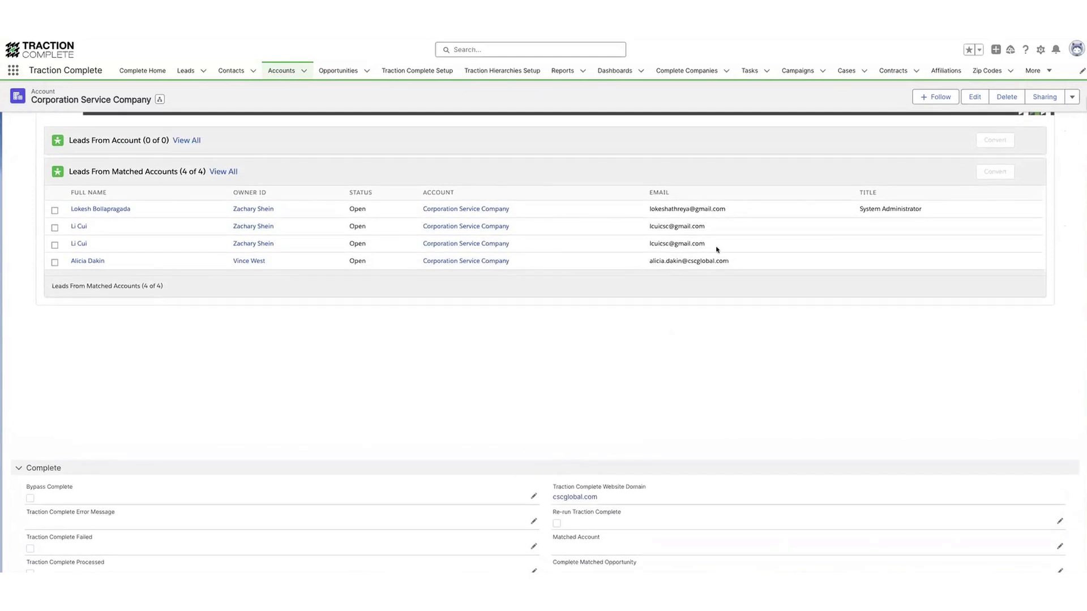
{"action": "scroll", "coordinate": [717, 249], "scroll_direction": "up", "scroll_amount": 10}
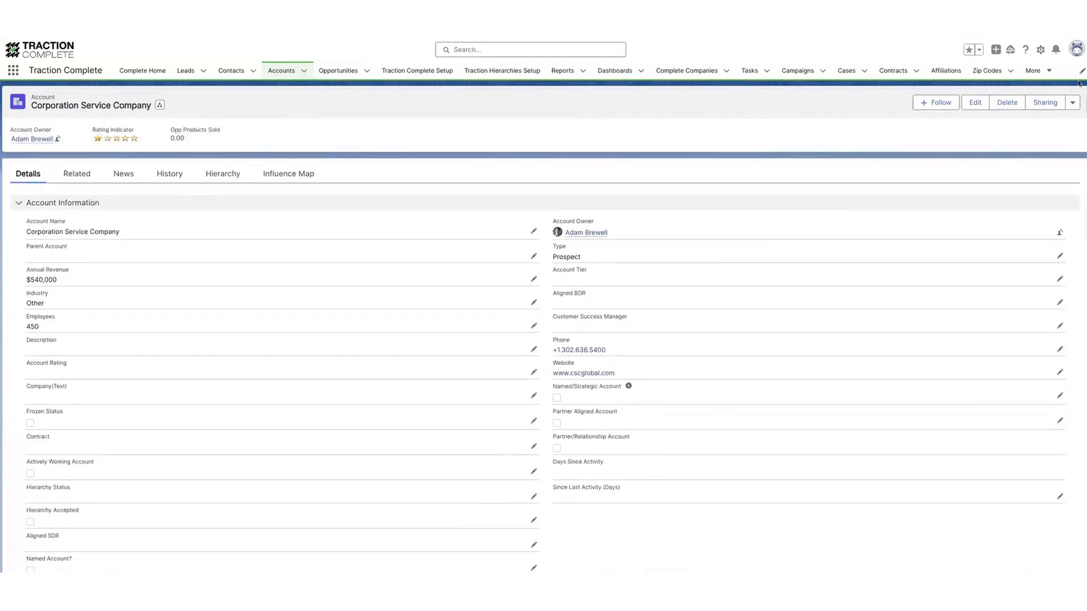
Enable Re-run Traction Complete on the Prospect-type Corporation Service Company account and save the record
{"action": "left_click", "coordinate": [1072, 106]}
{"action": "left_click", "coordinate": [976, 106]}
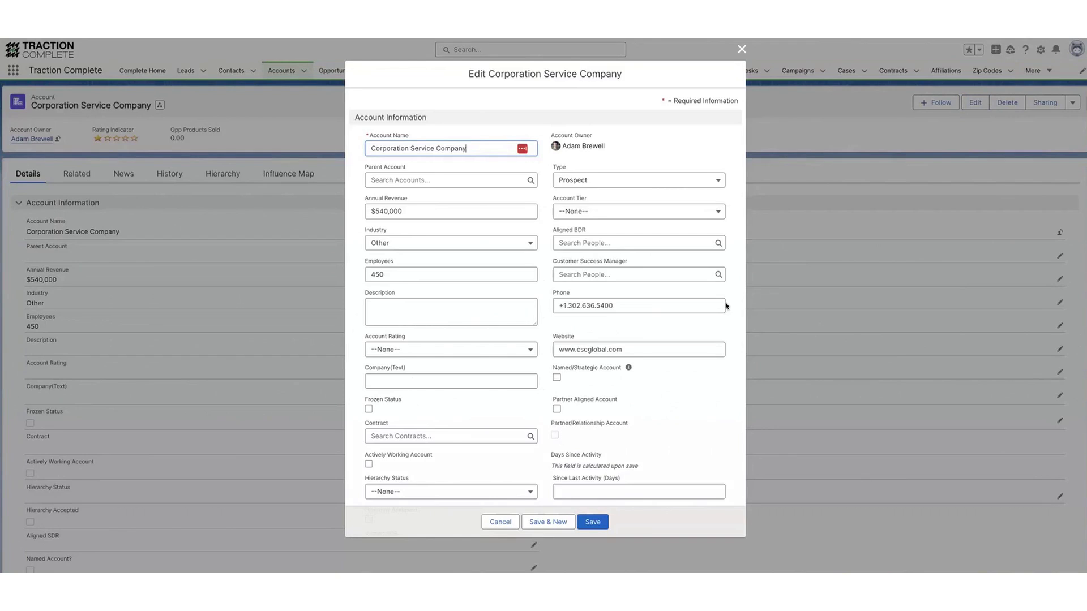
{"action": "key", "text": "ctrl+f"}
{"action": "type", "text": "re-run"}
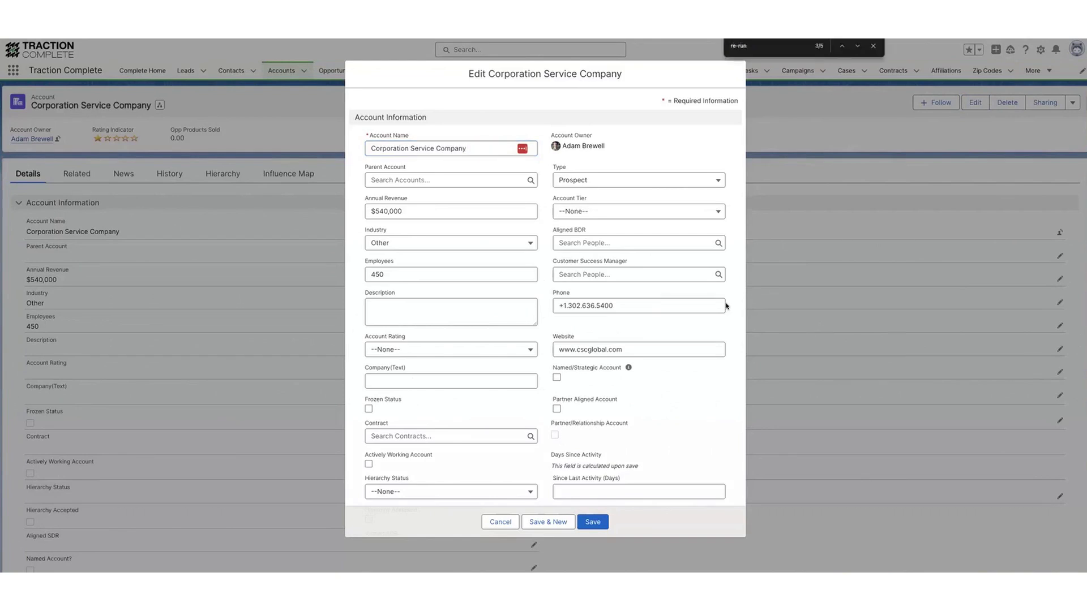
{"action": "key", "text": "Return"}
{"action": "key", "text": "Return"}
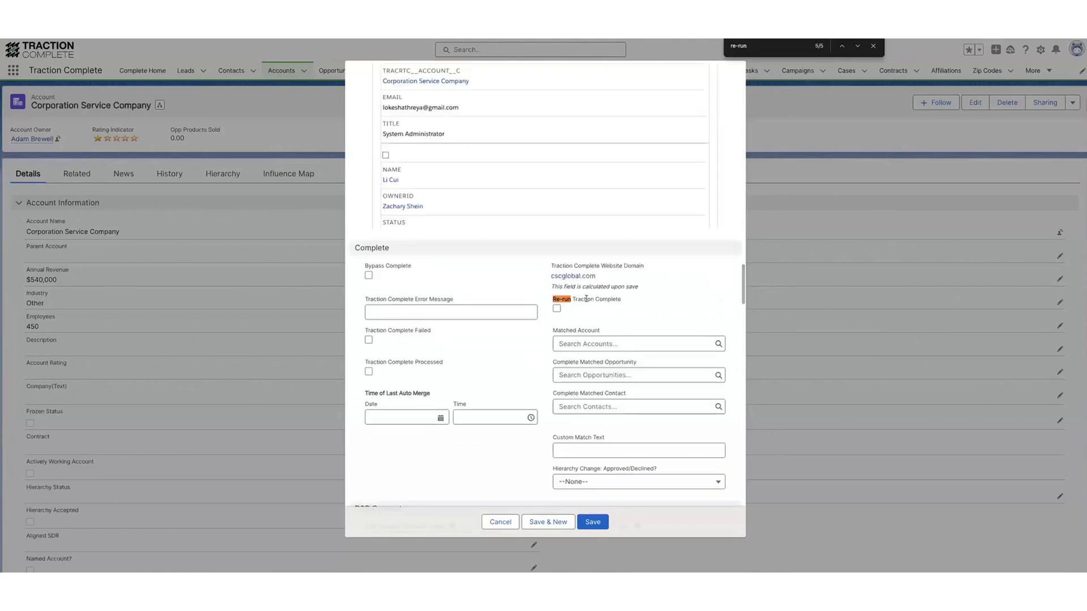
{"action": "left_click", "coordinate": [557, 309]}
{"action": "left_click", "coordinate": [597, 524]}
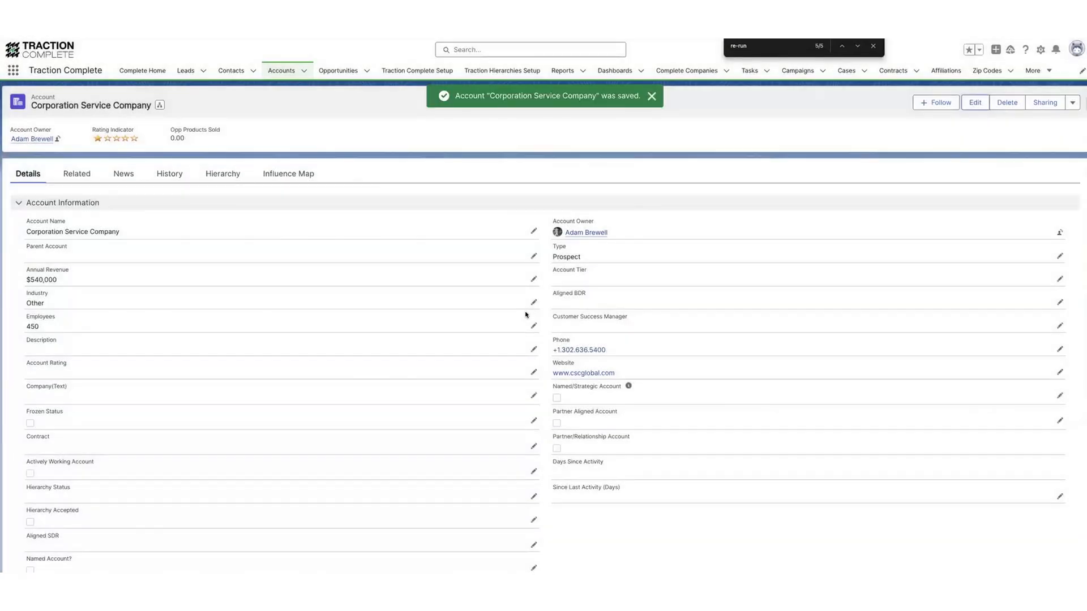
{"action": "left_click", "coordinate": [872, 47]}
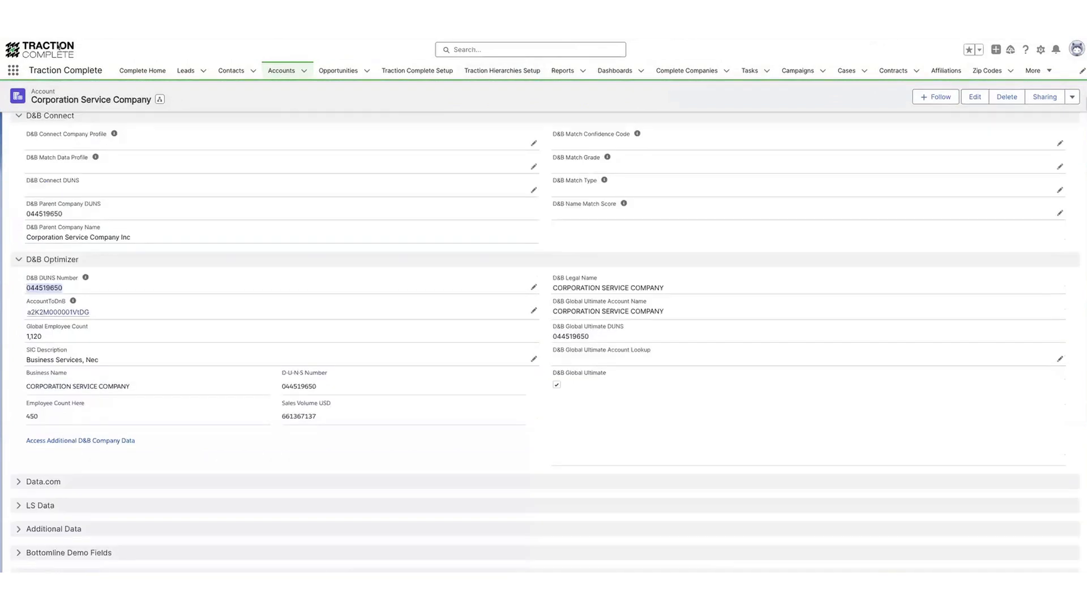
Reload the Corporation Service Company account and check its auto merge time and Duplicate Identification & Normalization fields, including the match type
{"action": "key", "text": "super+r"}
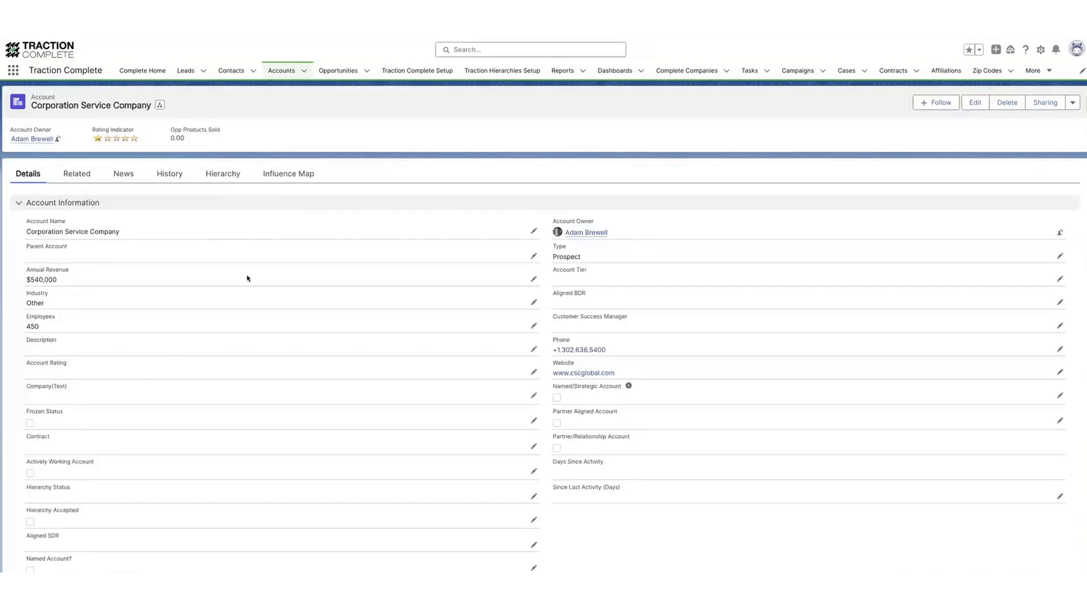
{"action": "key", "text": "super+r"}
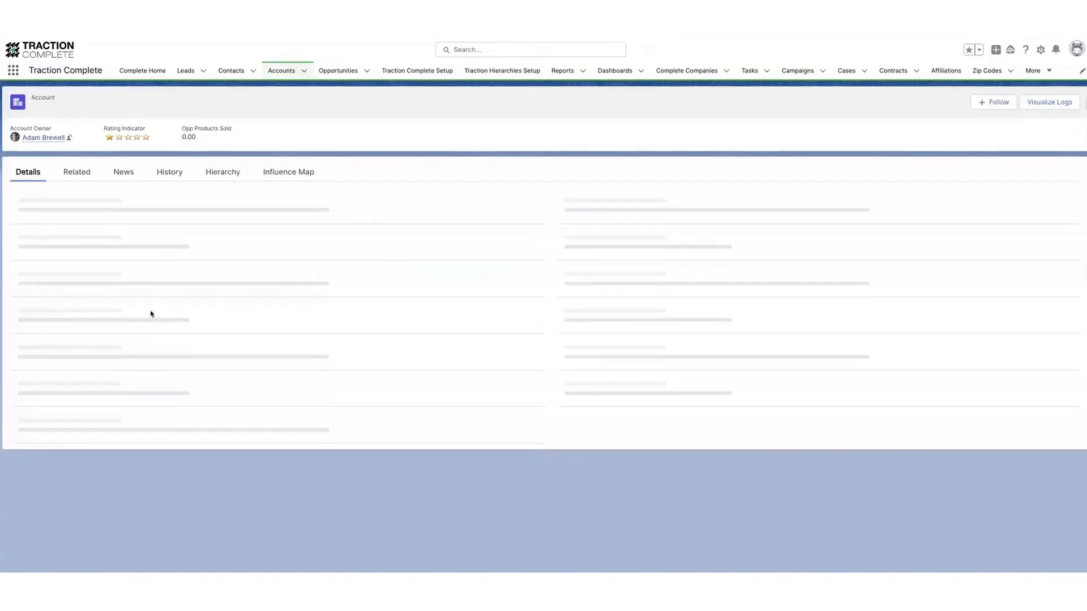
{"action": "scroll", "coordinate": [151, 313], "scroll_direction": "down", "scroll_amount": 20}
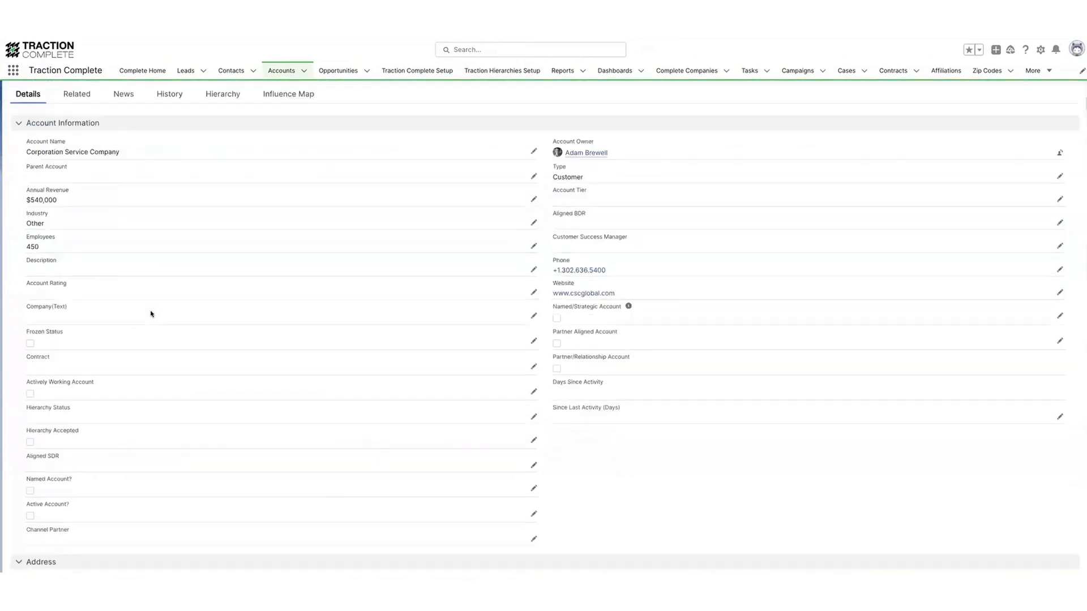
{"action": "scroll", "coordinate": [151, 314], "scroll_direction": "down", "scroll_amount": 9}
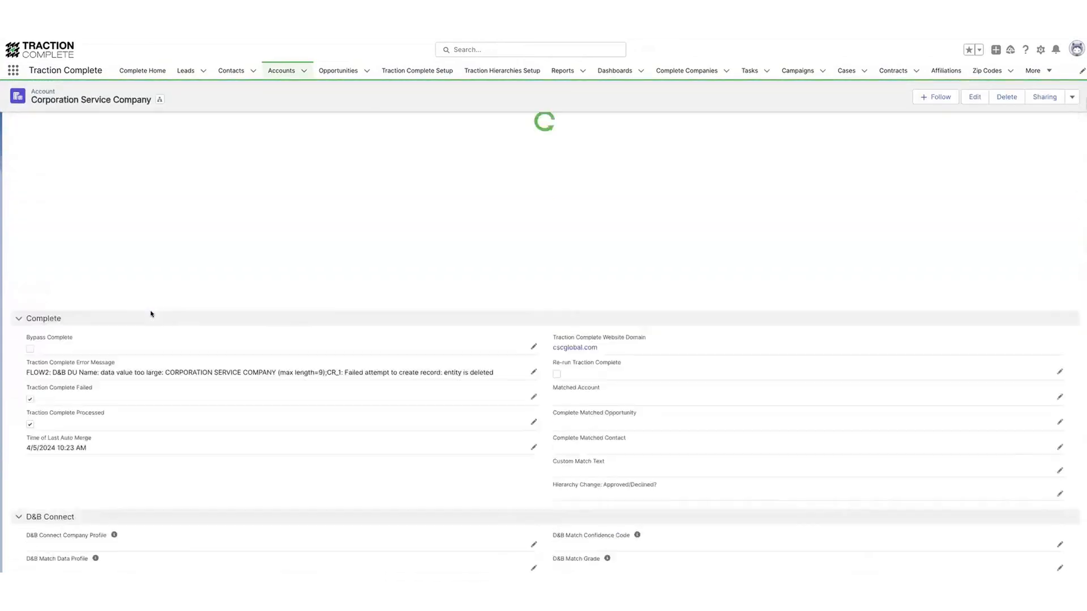
{"action": "scroll", "coordinate": [151, 314], "scroll_direction": "down", "scroll_amount": 7}
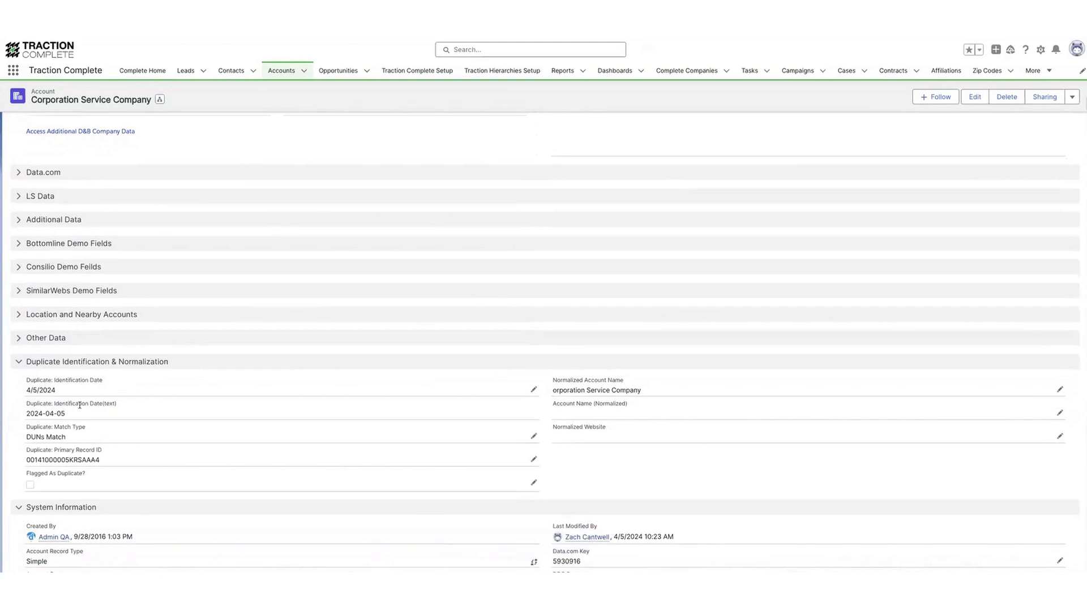
{"action": "left_click_drag", "start_coordinate": [73, 436], "coordinate": [24, 437]}
{"action": "left_click", "coordinate": [128, 430]}
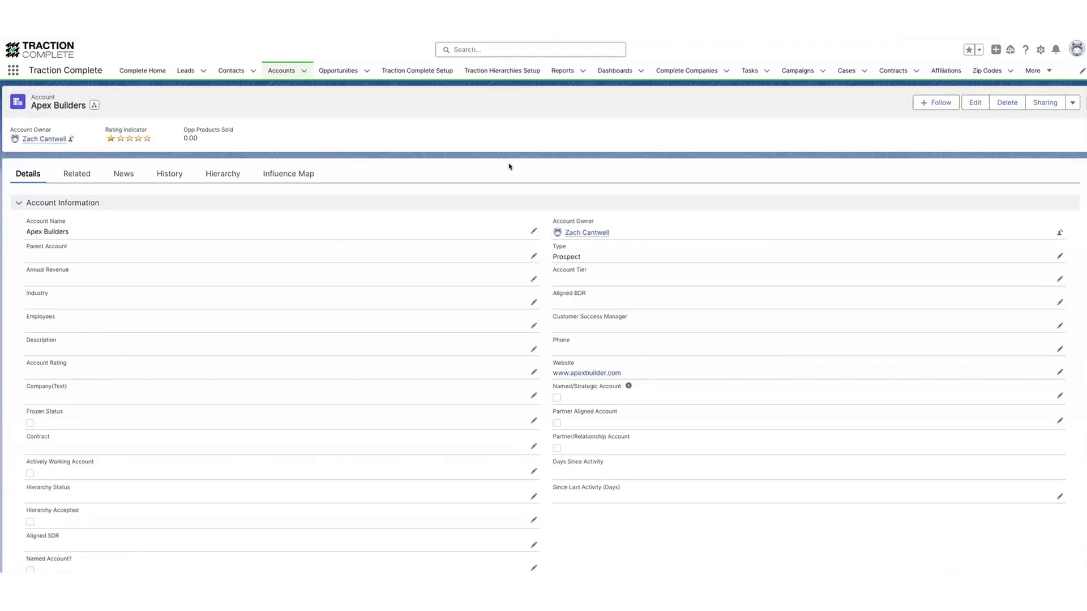
Enable Re-run Traction Complete on the Apex Builders account and save the record
{"action": "left_click", "coordinate": [976, 104]}
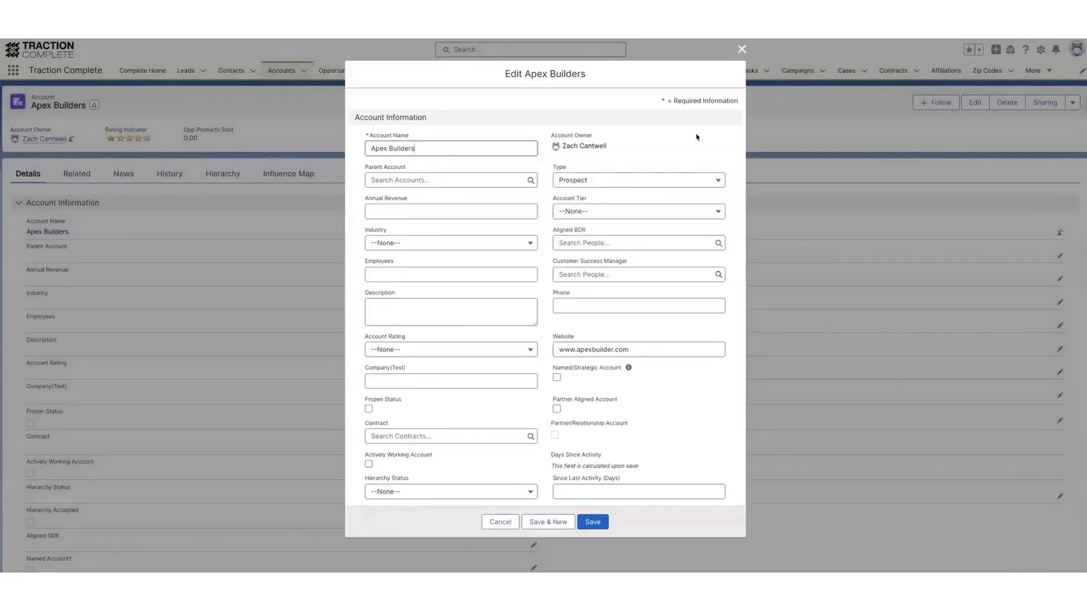
{"action": "key", "text": "super+f"}
{"action": "key", "text": "Return"}
{"action": "key", "text": "Return"}
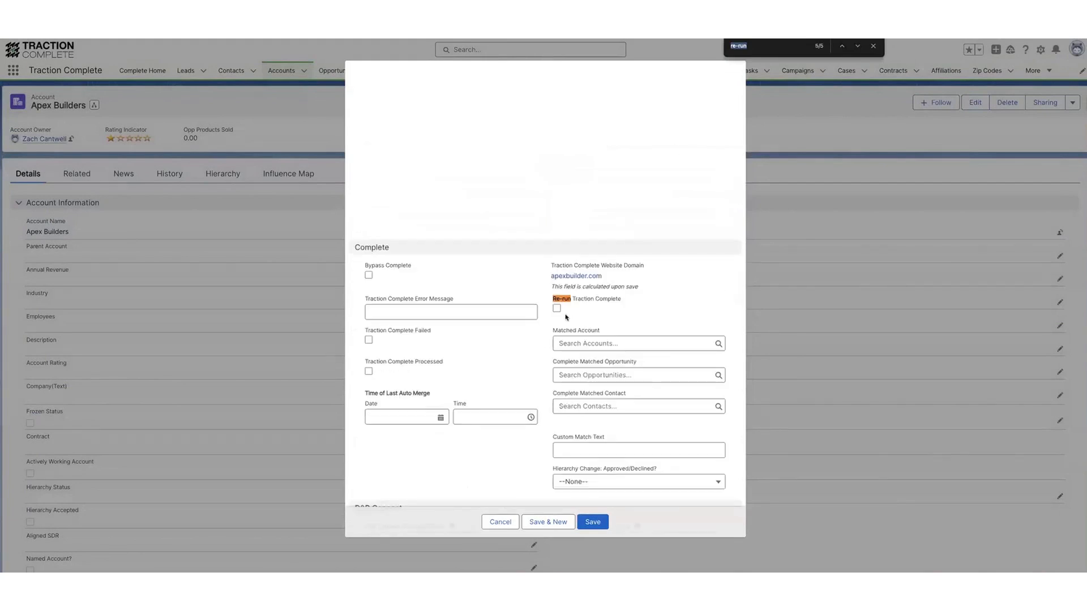
{"action": "left_click", "coordinate": [557, 309]}
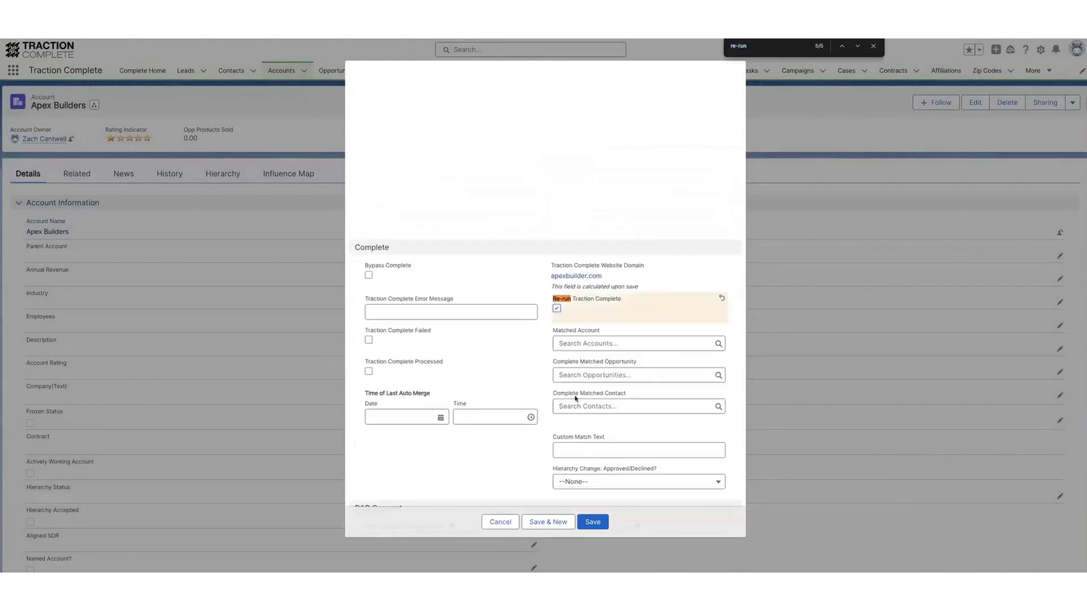
{"action": "left_click", "coordinate": [592, 521]}
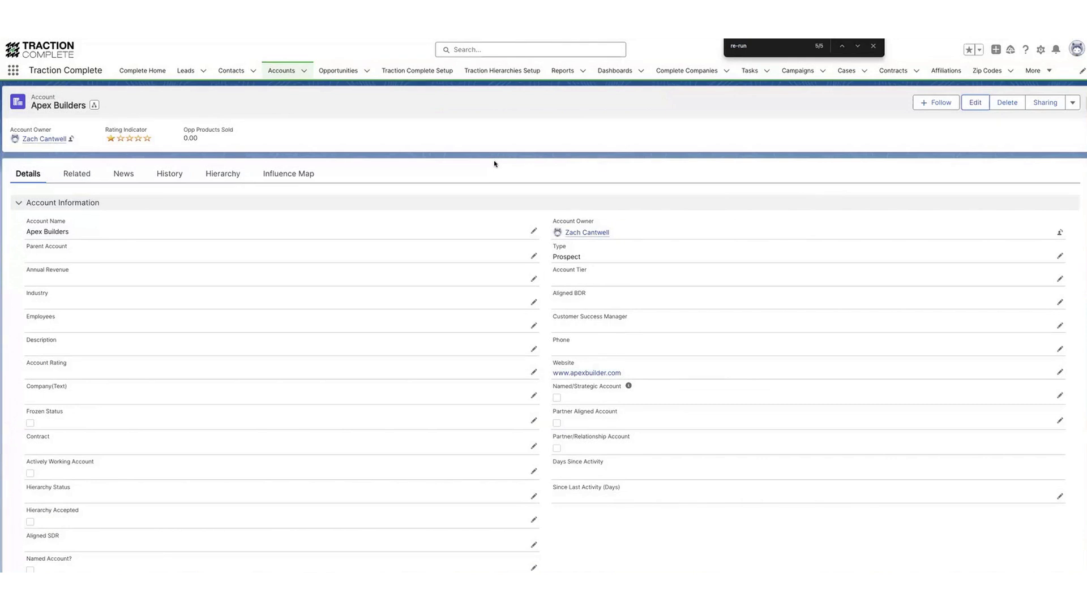
{"action": "left_click", "coordinate": [873, 45]}
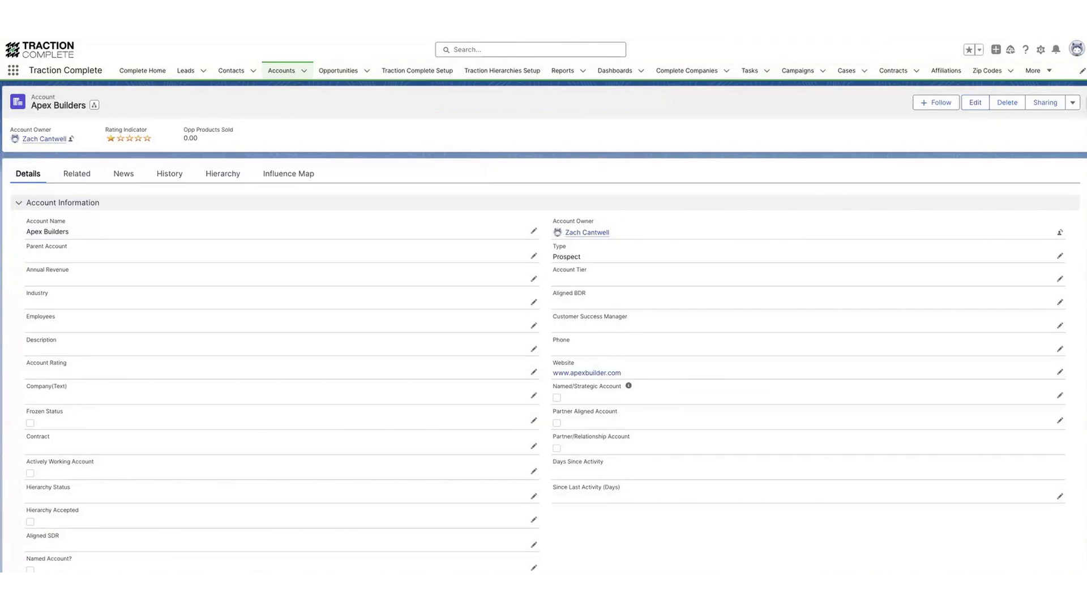
Reload the account record and check its duplicate match type and primary record ID under Duplicate Identification & Normalization
{"action": "key", "text": "super+r"}
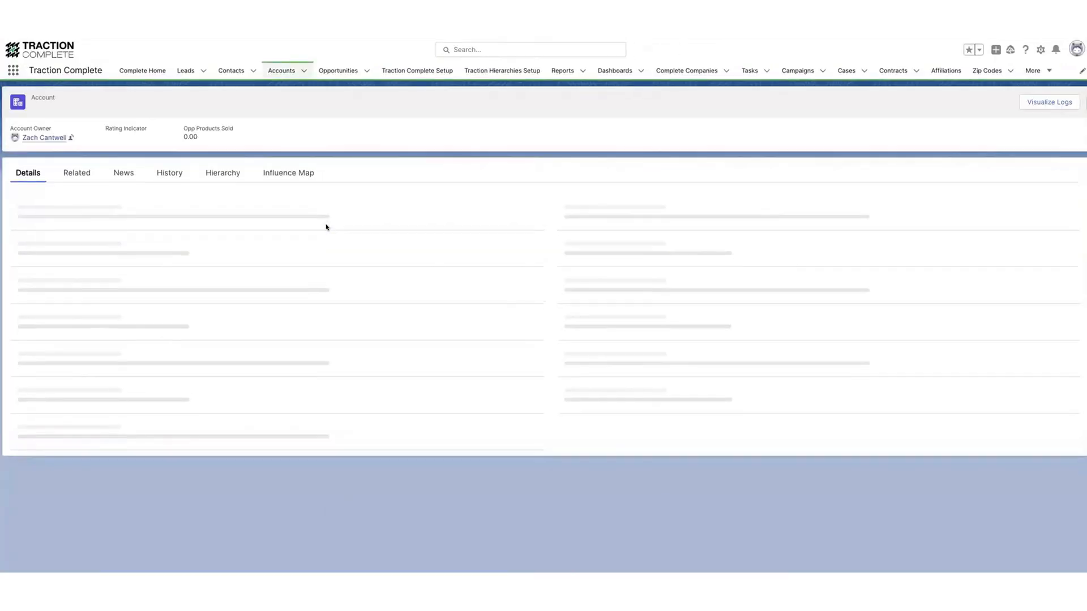
{"action": "scroll", "coordinate": [388, 257], "scroll_direction": "down", "scroll_amount": 15}
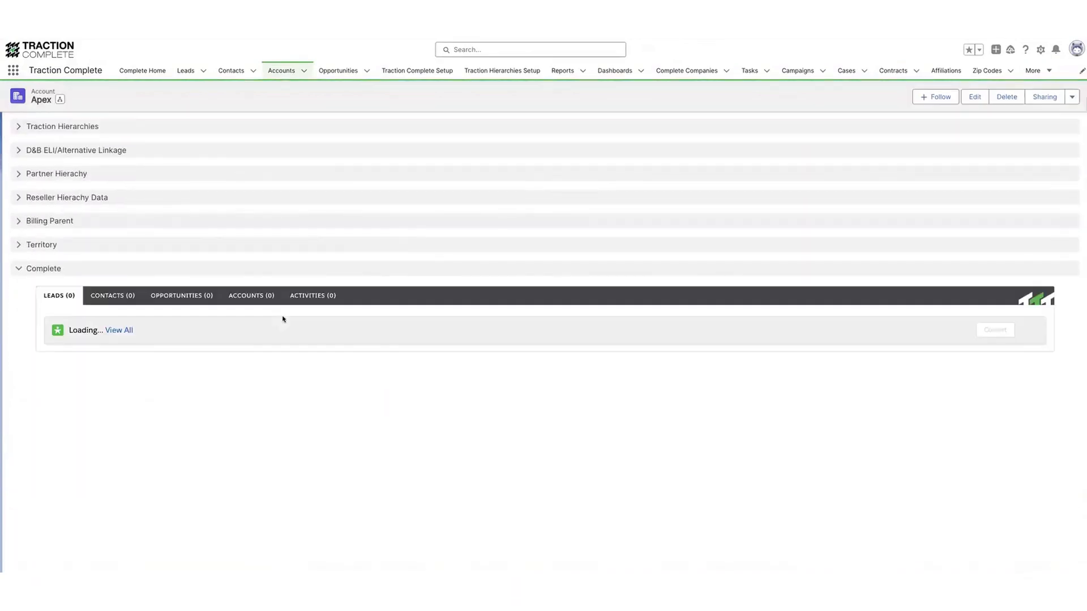
{"action": "scroll", "coordinate": [167, 361], "scroll_direction": "down", "scroll_amount": 10}
{"action": "scroll", "coordinate": [168, 361], "scroll_direction": "down", "scroll_amount": 15}
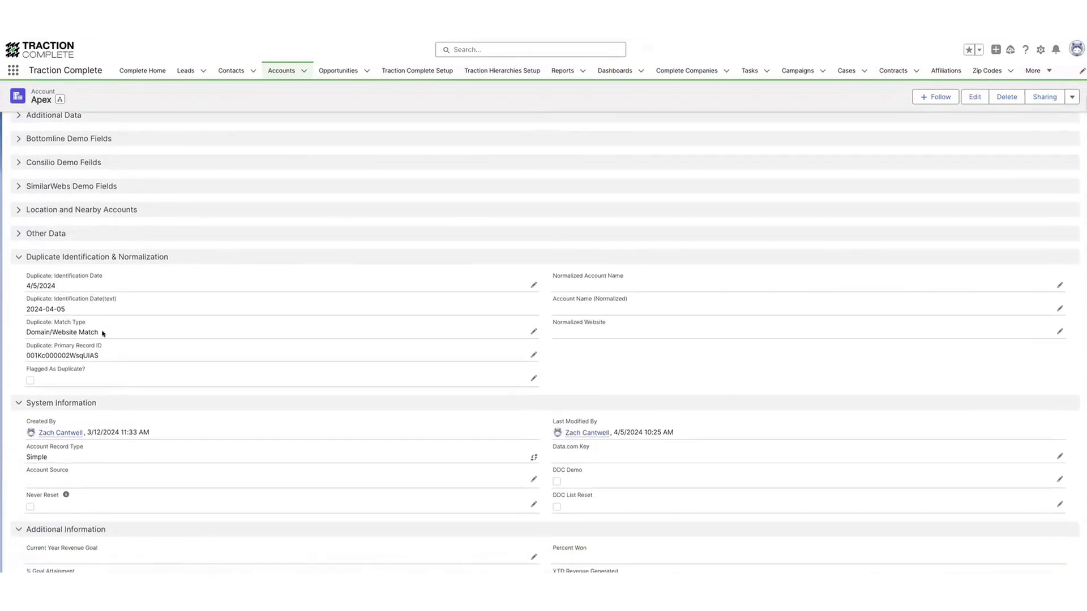
{"action": "left_click_drag", "start_coordinate": [100, 333], "coordinate": [22, 334]}
{"action": "left_click_drag", "start_coordinate": [104, 356], "coordinate": [19, 357]}
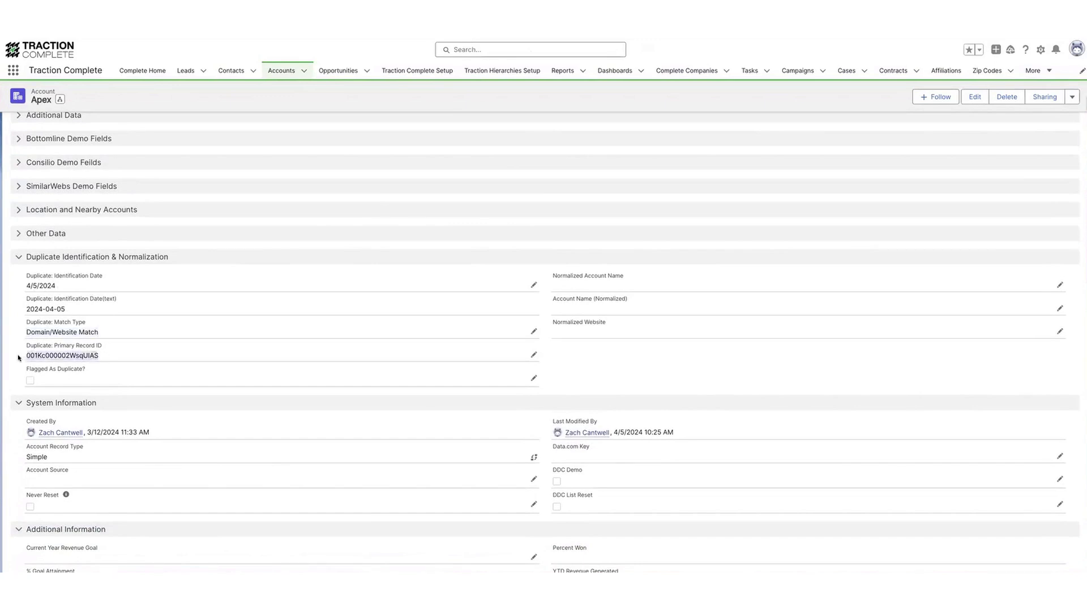
{"action": "left_click", "coordinate": [124, 353]}
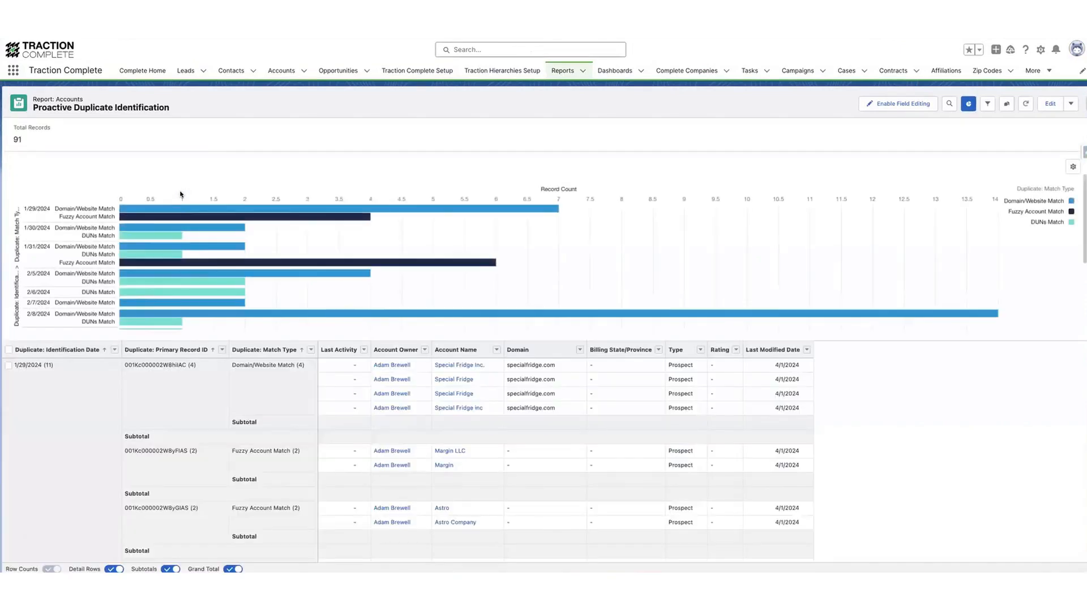
Examine the Proactive Duplicate Identification report's account groups by identification date, primary record ID and match type
{"action": "scroll", "coordinate": [194, 394], "scroll_direction": "down", "scroll_amount": 15}
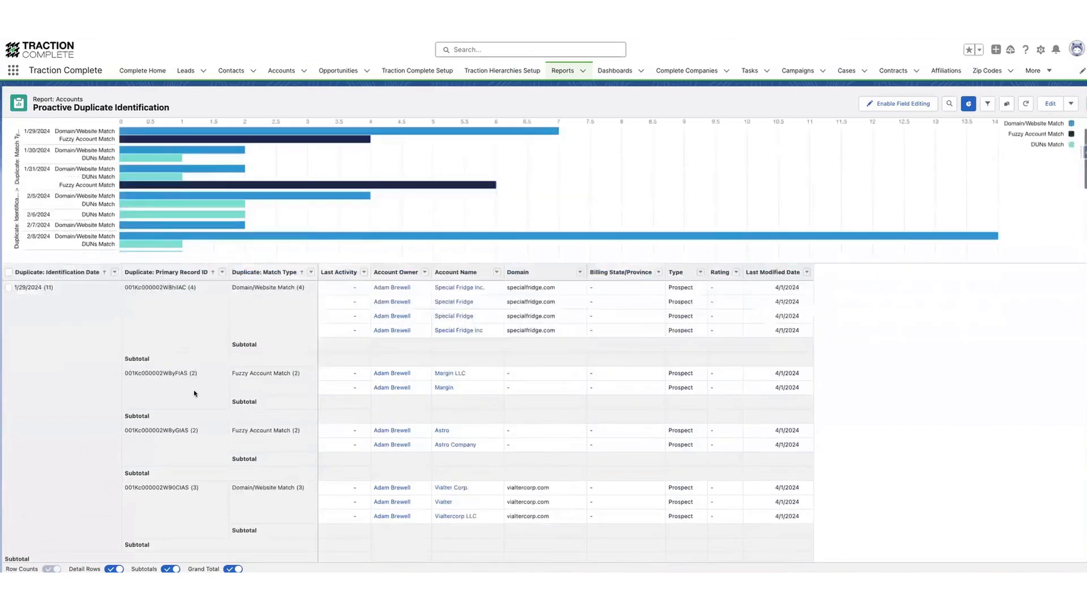
{"action": "scroll", "coordinate": [194, 394], "scroll_direction": "down", "scroll_amount": 5}
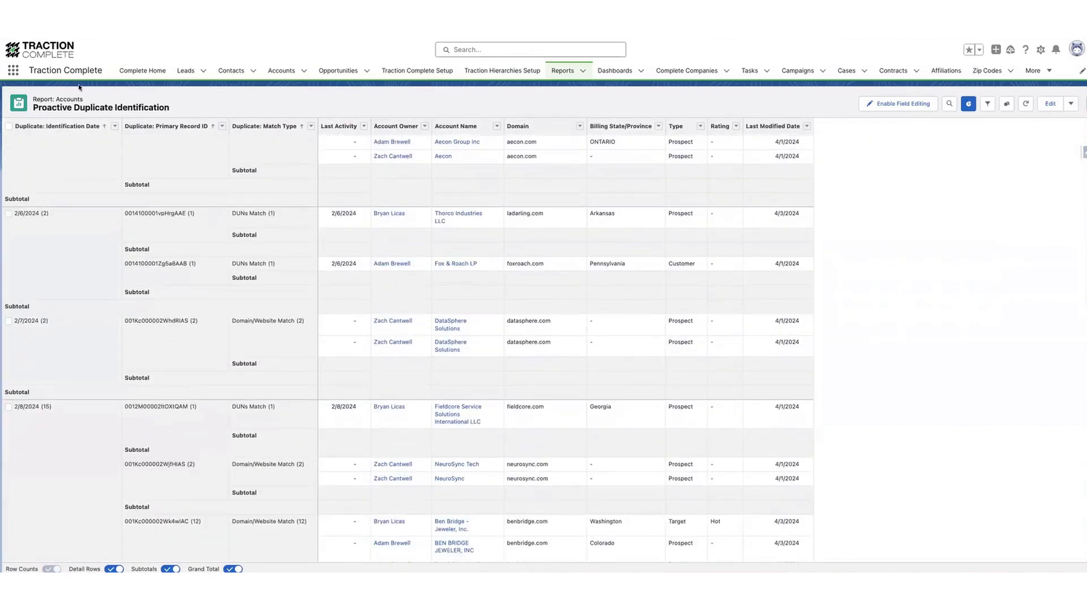
{"action": "scroll", "coordinate": [97, 303], "scroll_direction": "down", "scroll_amount": 10}
{"action": "scroll", "coordinate": [97, 303], "scroll_direction": "down", "scroll_amount": 5}
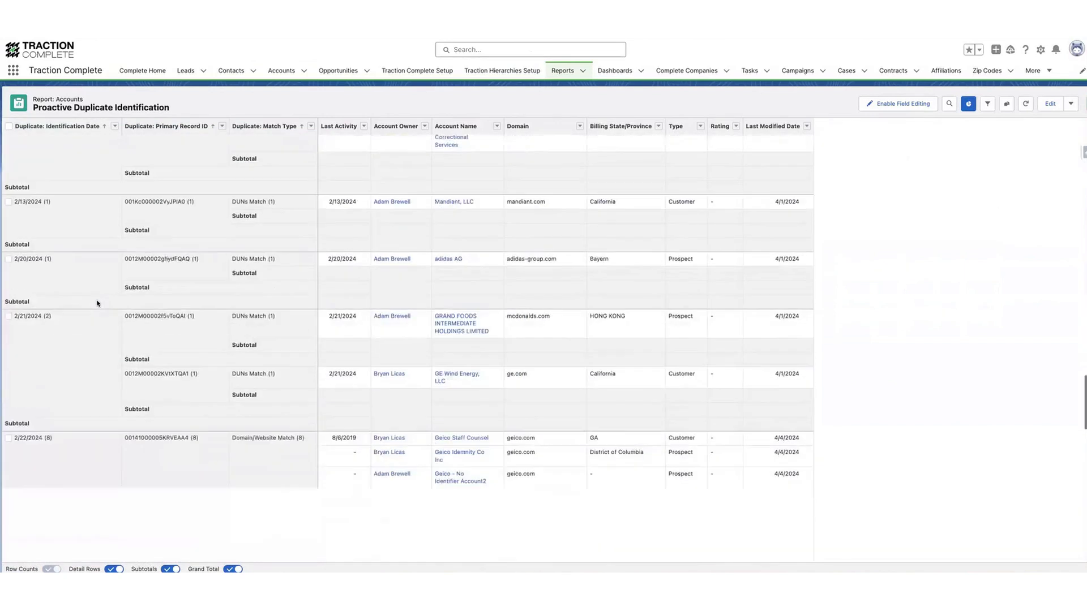
{"action": "scroll", "coordinate": [97, 303], "scroll_direction": "down", "scroll_amount": 3}
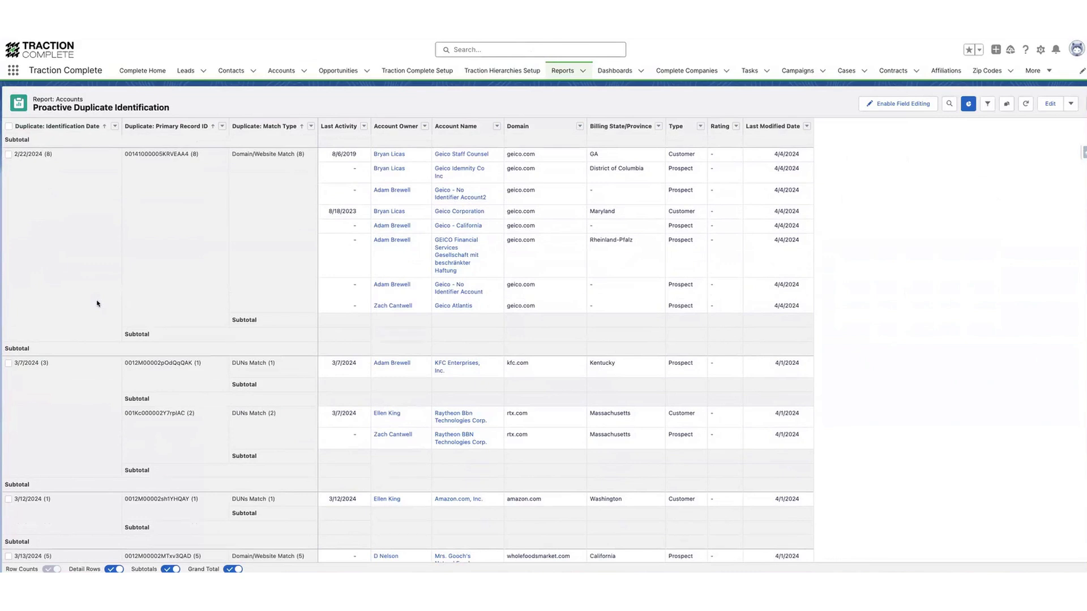
{"action": "scroll", "coordinate": [96, 303], "scroll_direction": "down", "scroll_amount": 6}
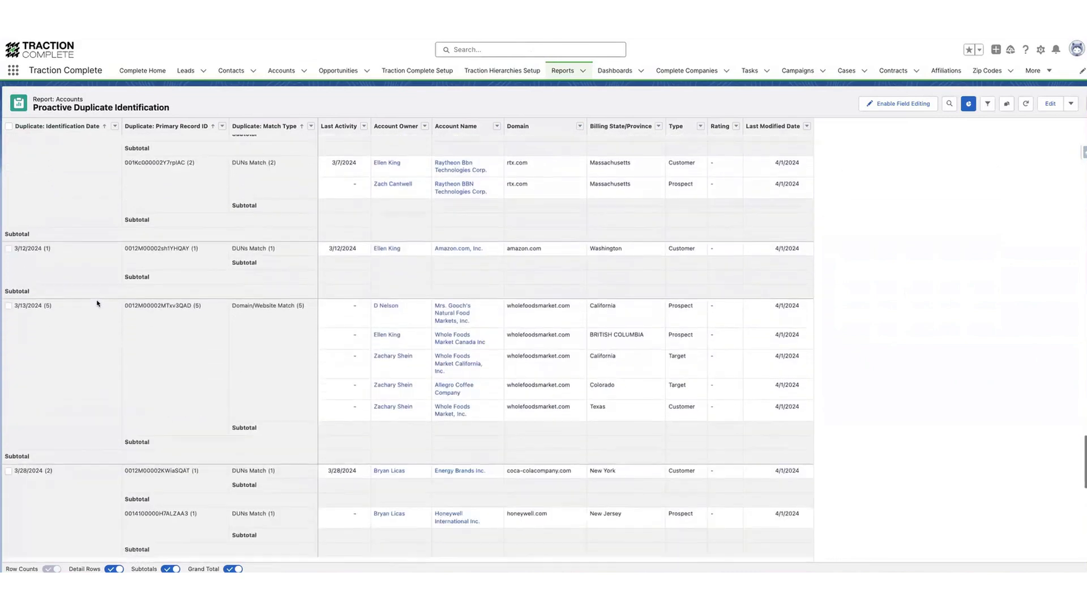
{"action": "scroll", "coordinate": [97, 303], "scroll_direction": "down", "scroll_amount": 10}
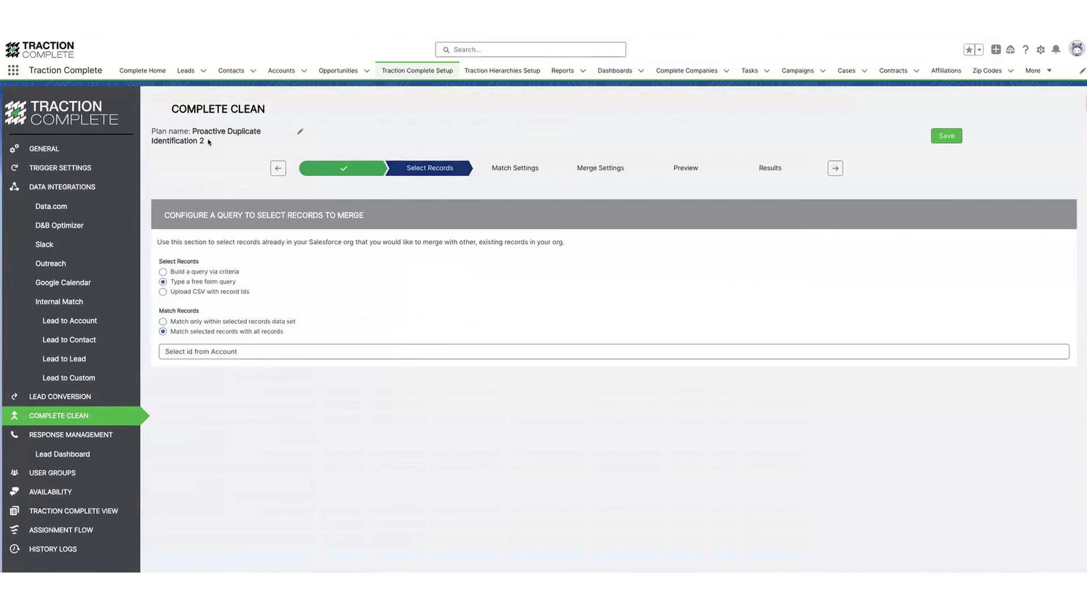
Review the Proactive Duplicate Identification 2 plan's record selection query, custom matching fields and criteria logic
{"action": "left_click_drag", "start_coordinate": [210, 145], "coordinate": [193, 129]}
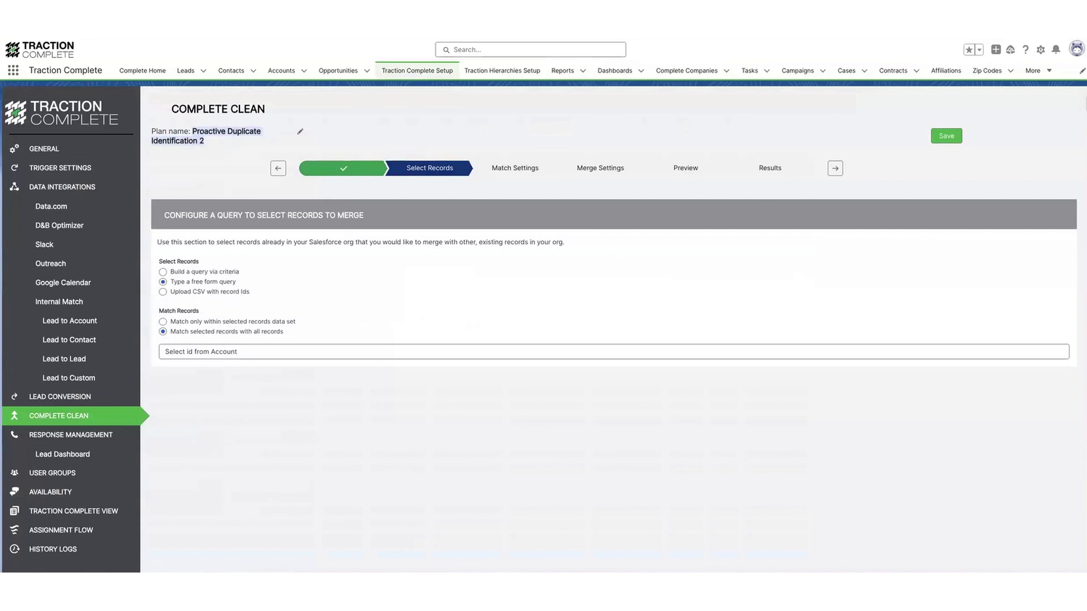
{"action": "left_click", "coordinate": [525, 139]}
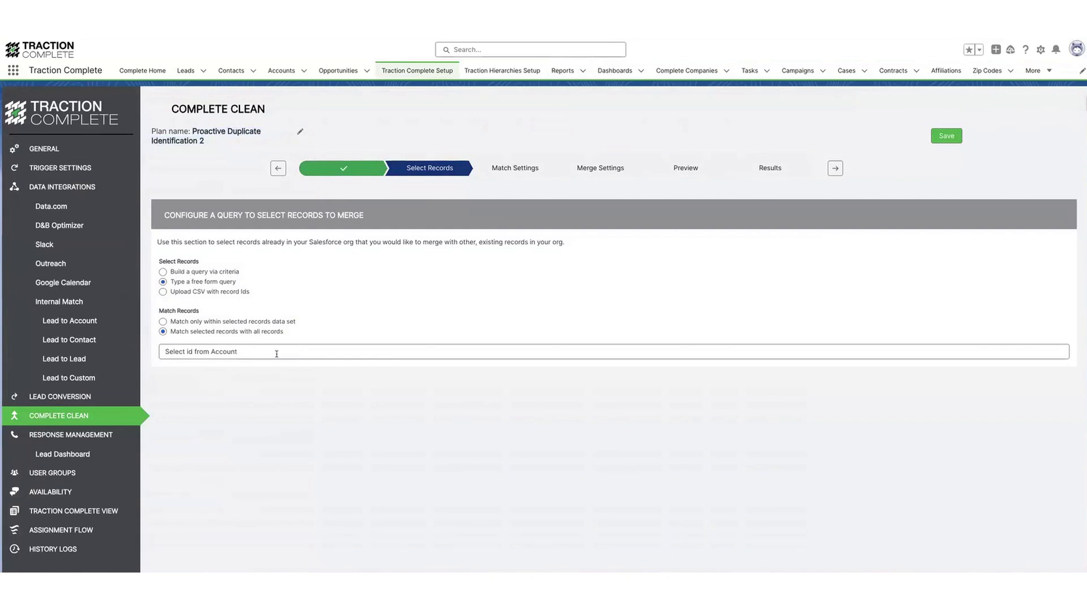
{"action": "left_click", "coordinate": [833, 169]}
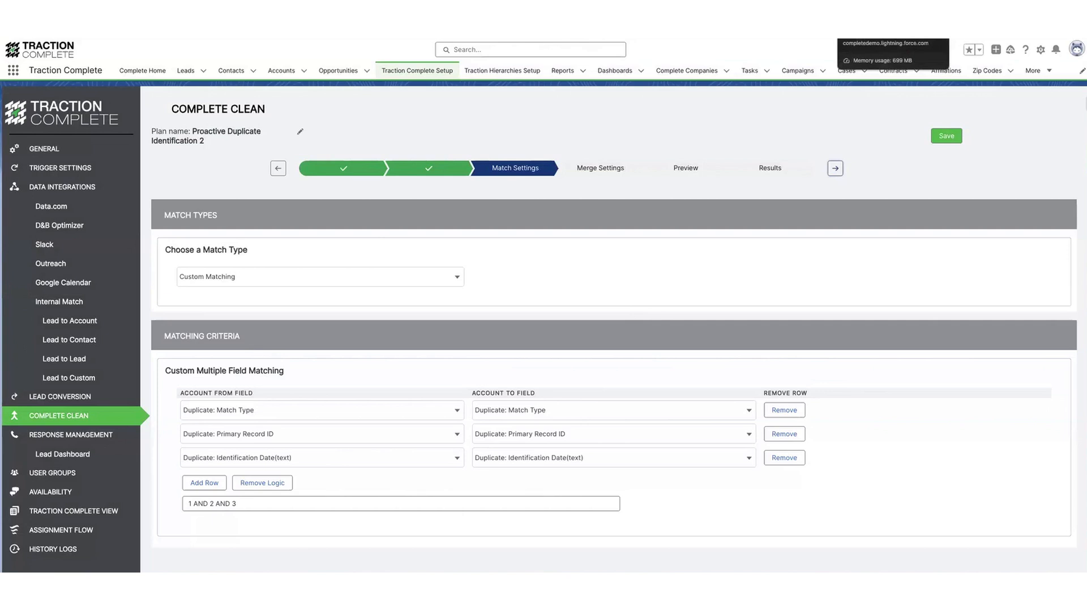
{"action": "left_click_drag", "start_coordinate": [247, 504], "coordinate": [186, 509]}
{"action": "left_click", "coordinate": [324, 482]}
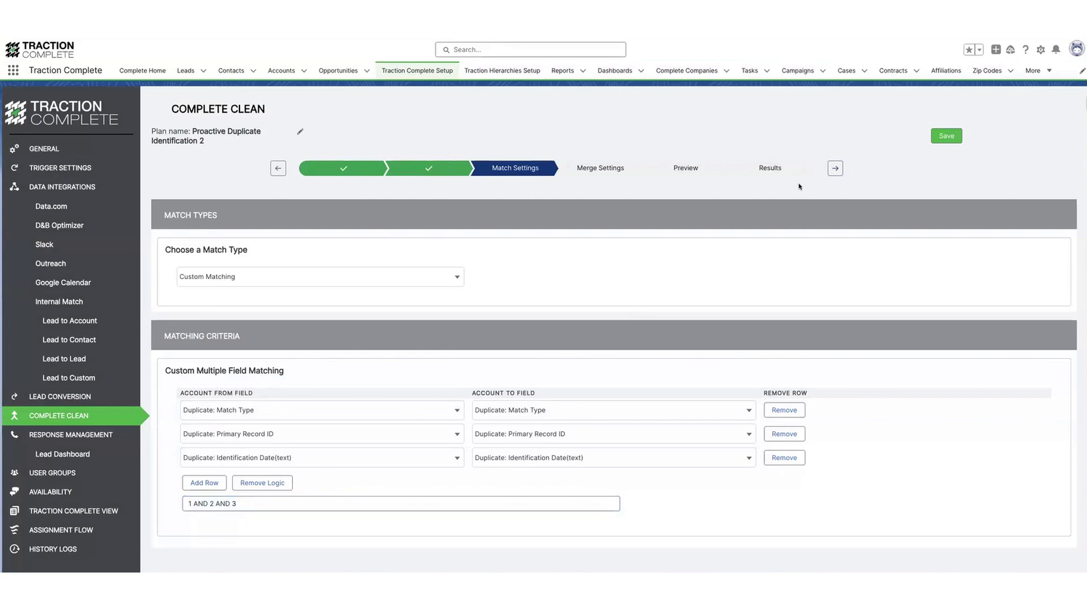
Review the plan's merge settings for winning record selection, default field retention and custom Account Type retention
{"action": "left_click", "coordinate": [835, 170]}
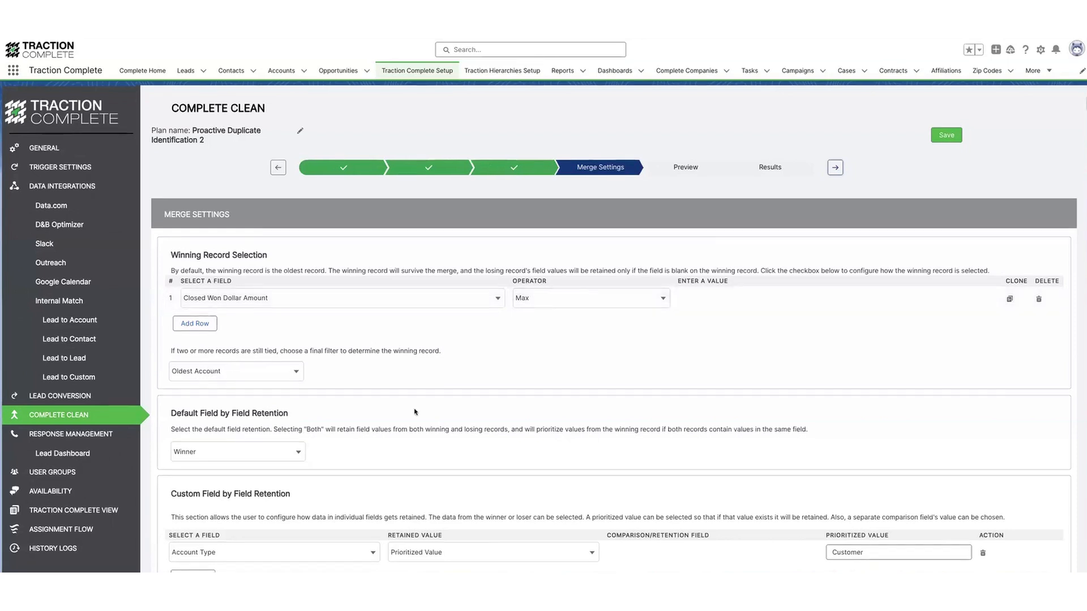
{"action": "scroll", "coordinate": [415, 412], "scroll_direction": "down", "scroll_amount": 2}
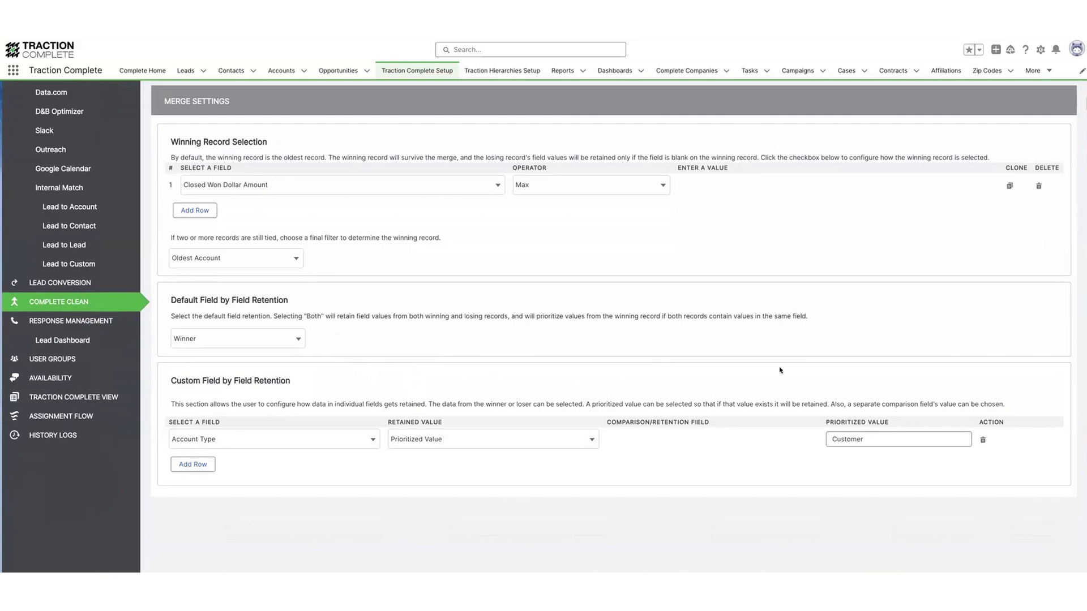
{"action": "scroll", "coordinate": [787, 351], "scroll_direction": "up", "scroll_amount": 2}
Run the match from the plan's preview stage and look through the first page of match groups
{"action": "left_click", "coordinate": [834, 170]}
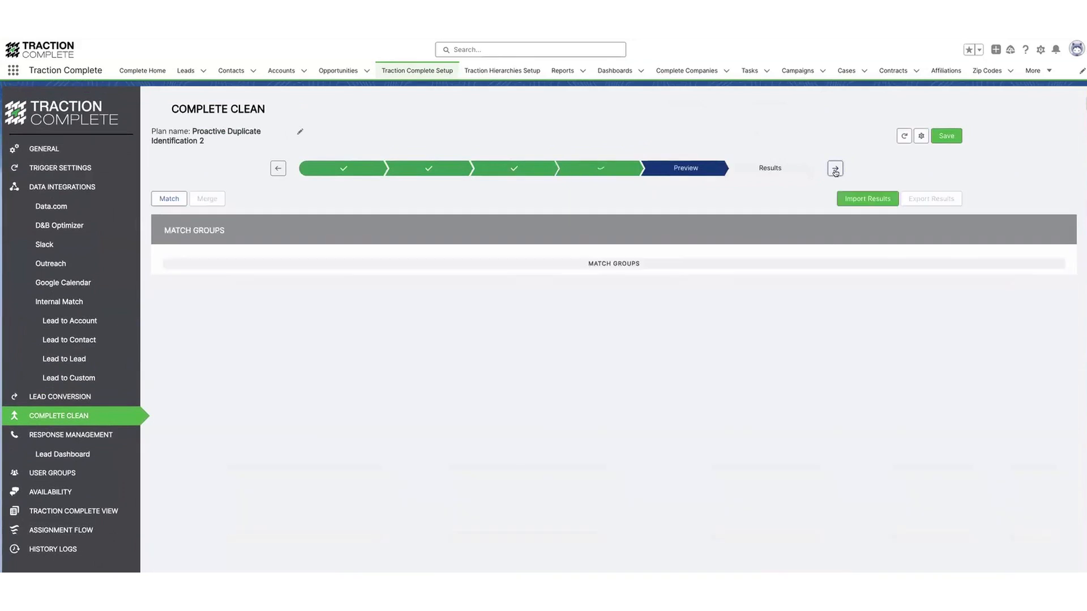
{"action": "left_click", "coordinate": [172, 201]}
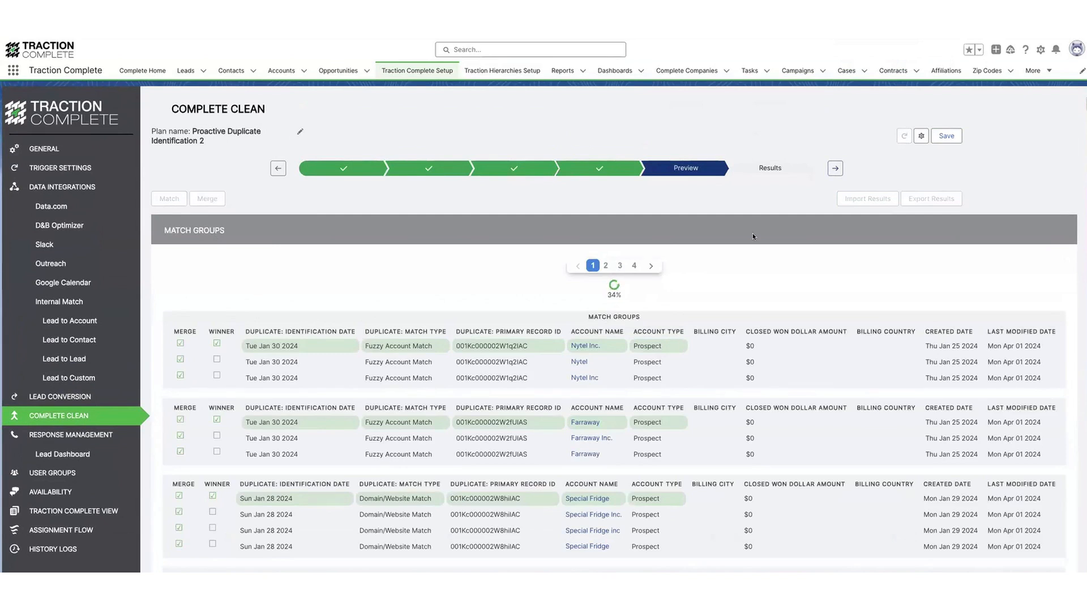
{"action": "scroll", "coordinate": [752, 236], "scroll_direction": "down", "scroll_amount": 1}
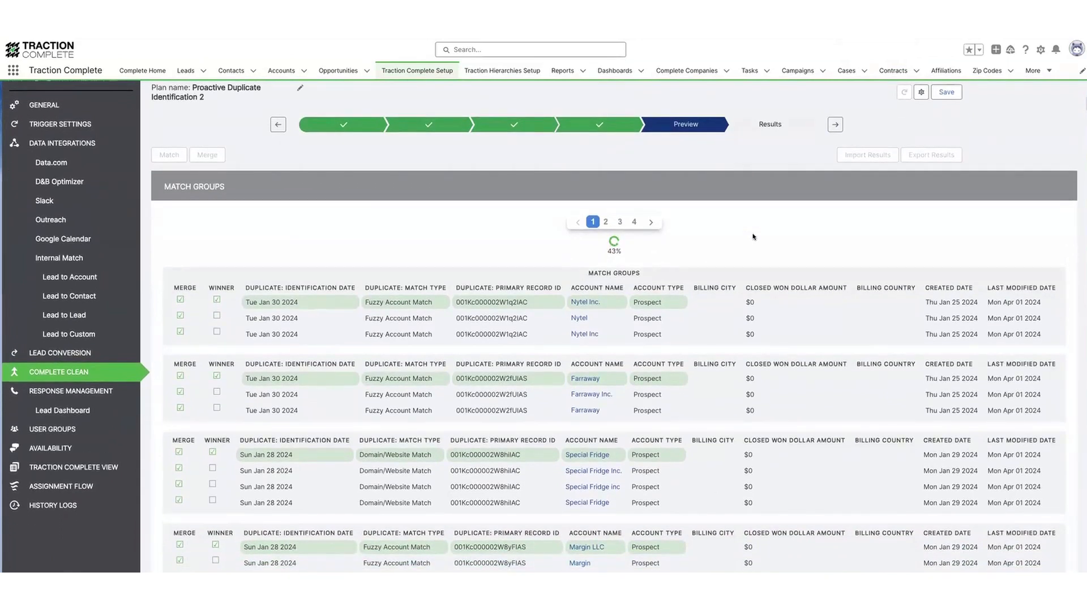
{"action": "scroll", "coordinate": [753, 237], "scroll_direction": "down", "scroll_amount": 1}
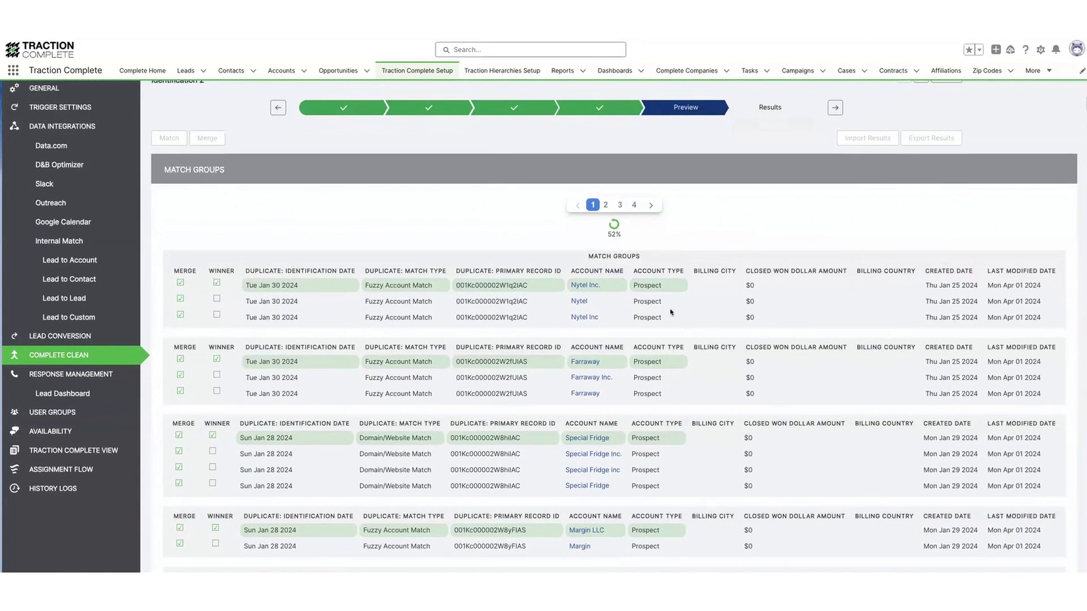
{"action": "scroll", "coordinate": [695, 344], "scroll_direction": "down", "scroll_amount": 2}
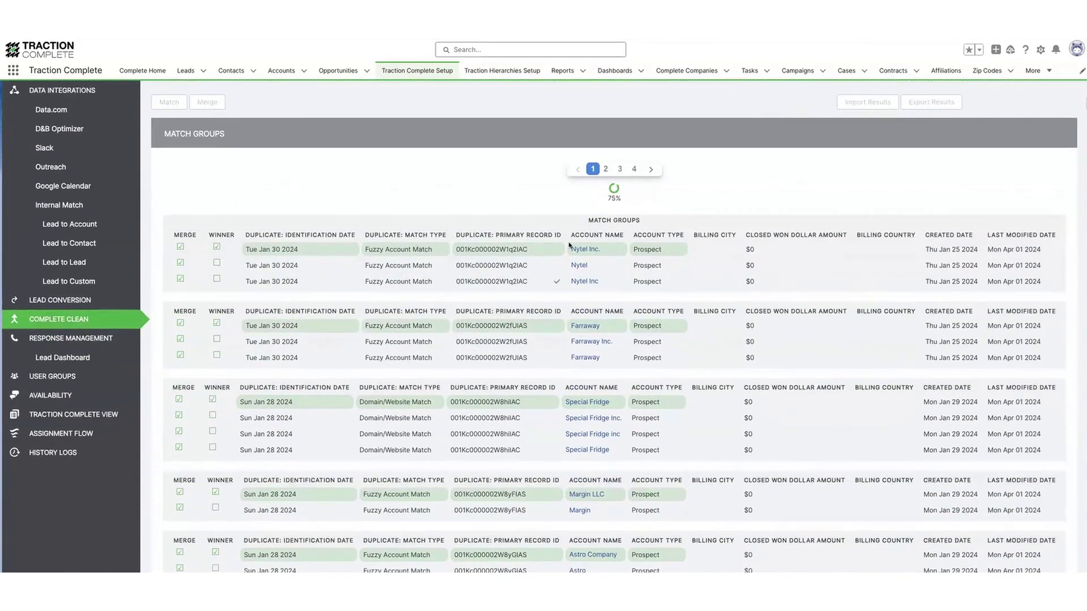
On page 3 of the match groups, retain the account name Apex from the losing record in the Apex Builders group
{"action": "left_click", "coordinate": [621, 171]}
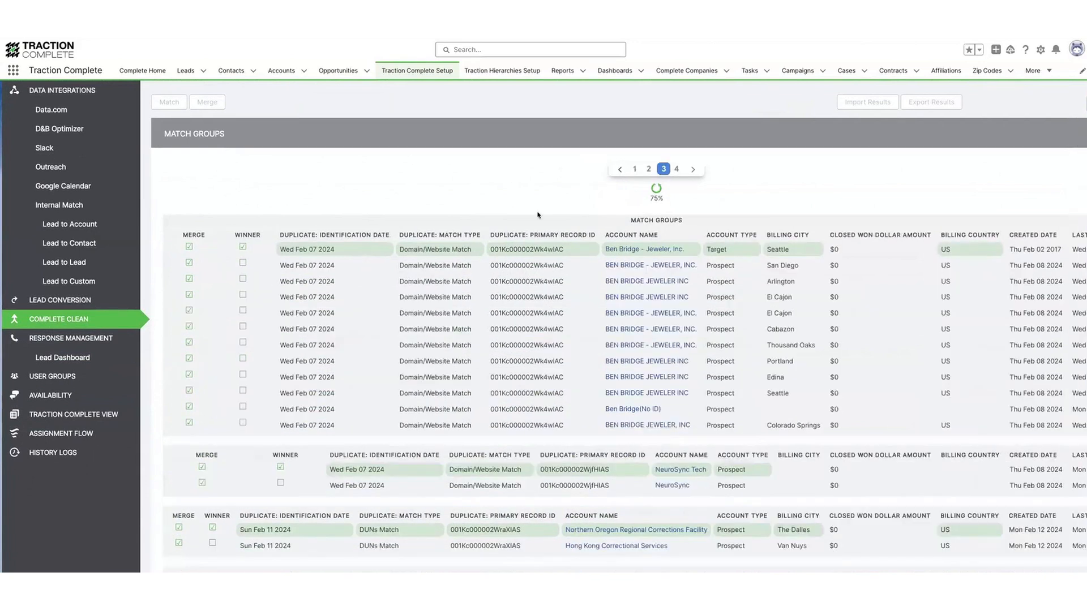
{"action": "scroll", "coordinate": [539, 215], "scroll_direction": "down", "scroll_amount": 3}
{"action": "scroll", "coordinate": [538, 215], "scroll_direction": "down", "scroll_amount": 5}
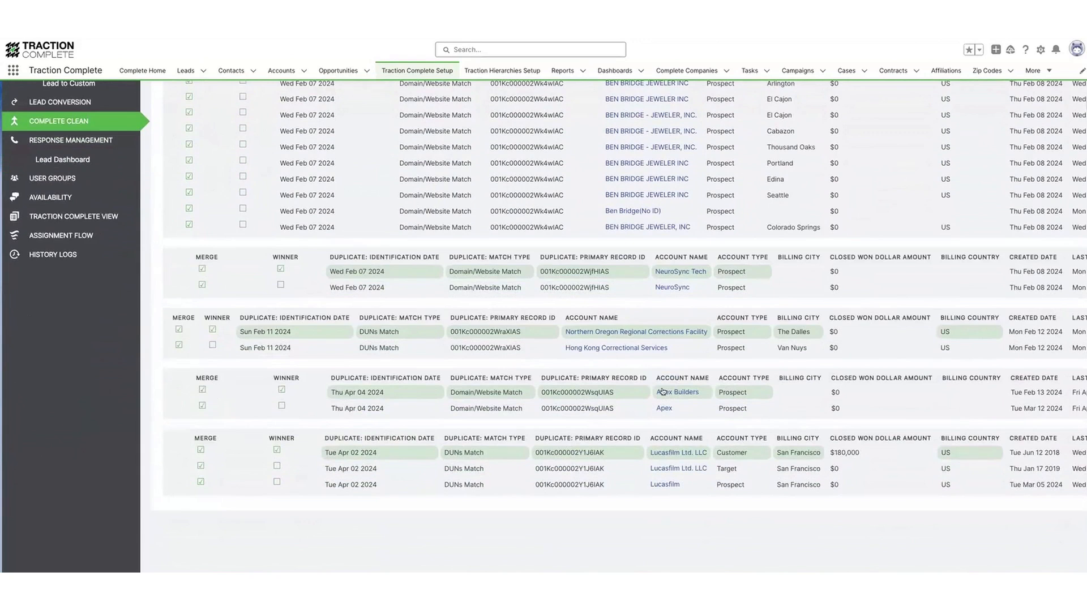
{"action": "scroll", "coordinate": [674, 393], "scroll_direction": "down", "scroll_amount": 1}
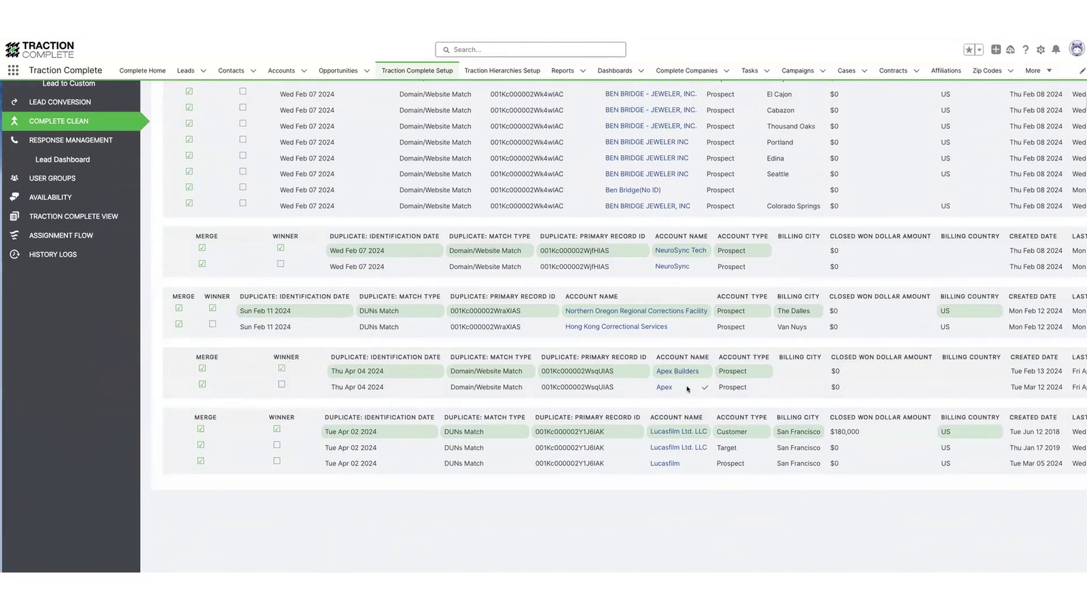
{"action": "left_click", "coordinate": [705, 388]}
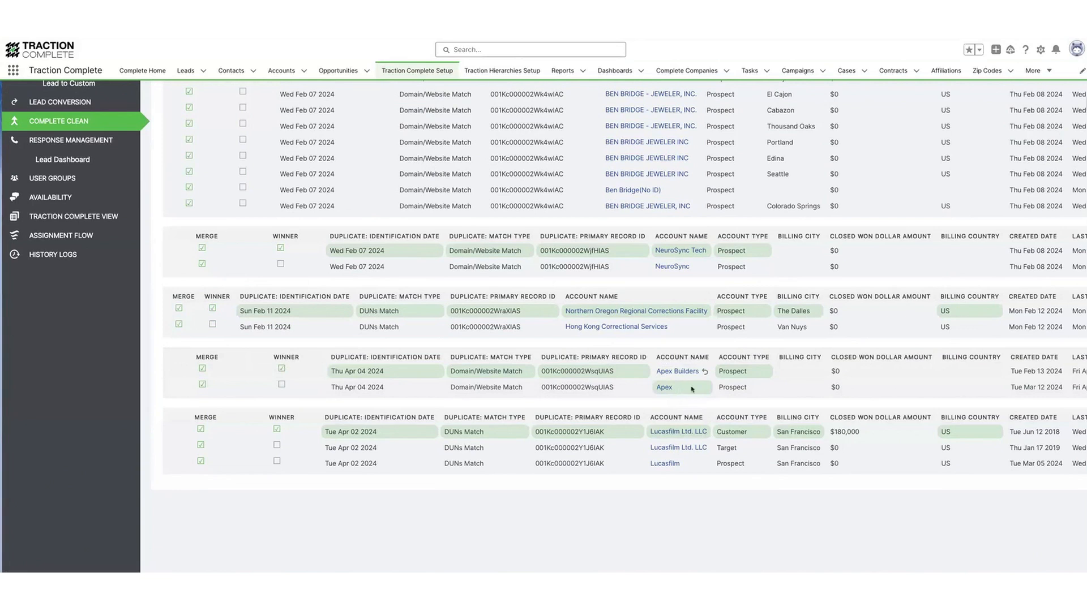
{"action": "scroll", "coordinate": [626, 333], "scroll_direction": "up", "scroll_amount": 5}
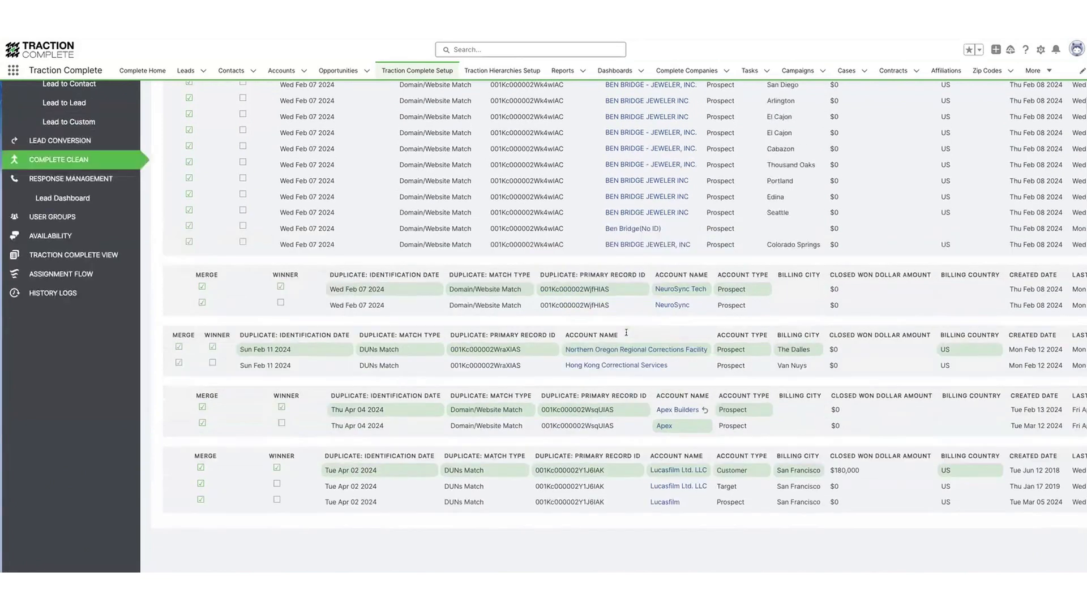